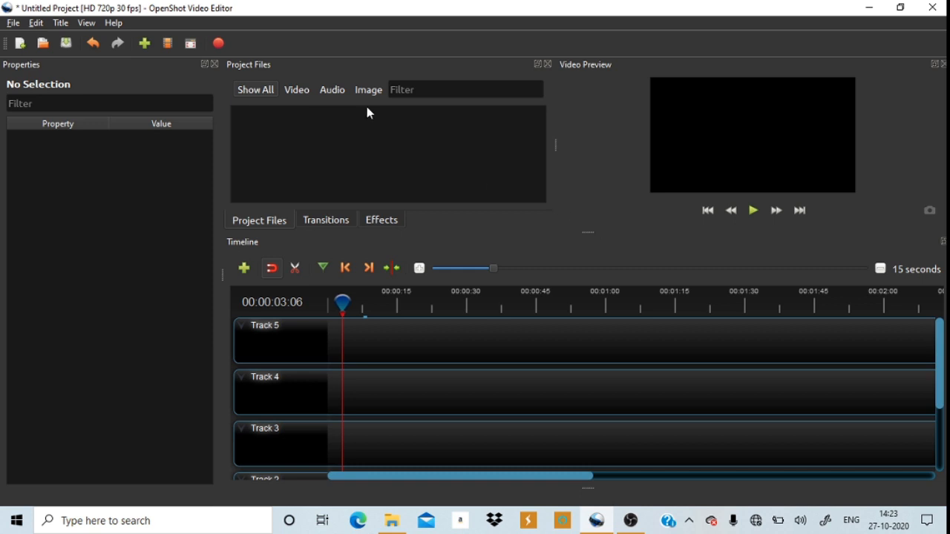
Step: Import the green-screen video 4.mp4 from the Downloads folder and place it on Track 3
click(145, 43)
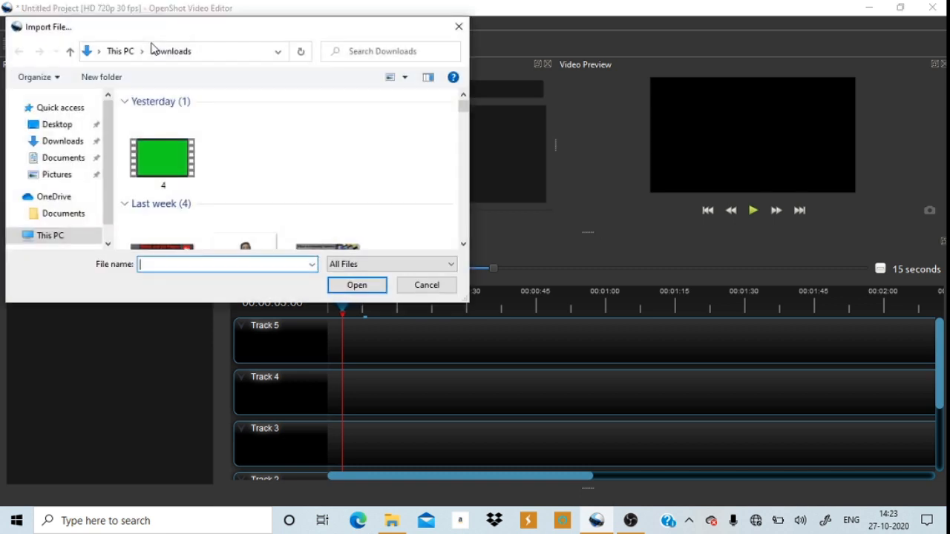
double_click(180, 179)
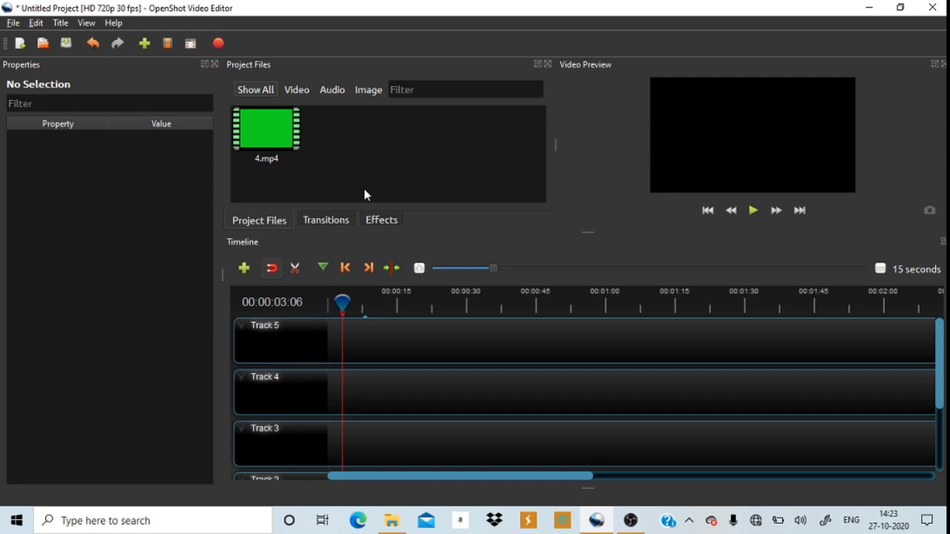
drag(277, 126, 350, 449)
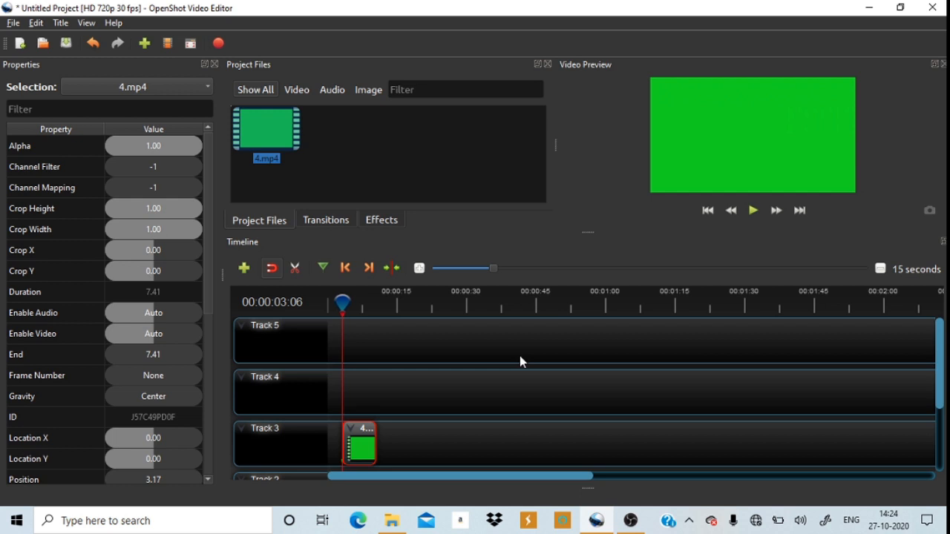
Step: Play the green-screen clip and pause at about 00:00:00:30, where the full white subscribe banner is shown
click(753, 210)
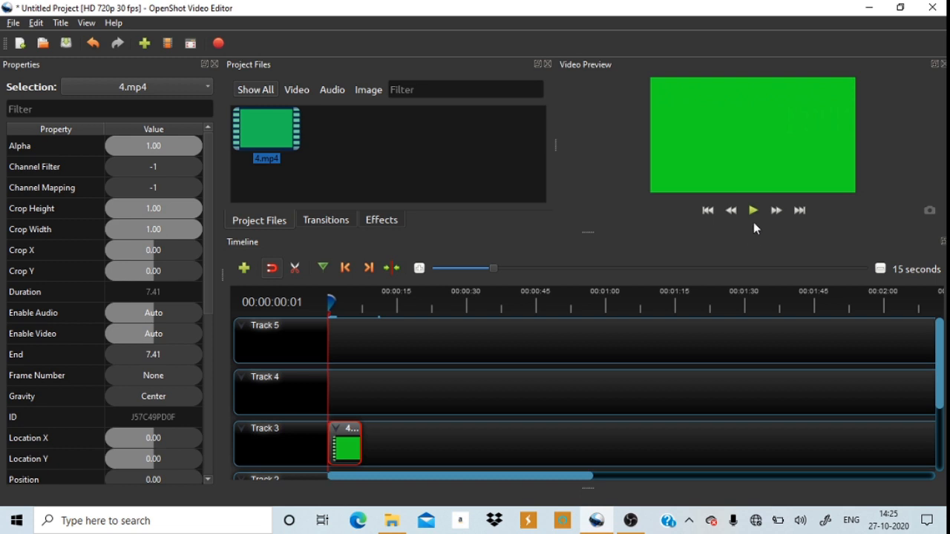
click(757, 214)
click(760, 218)
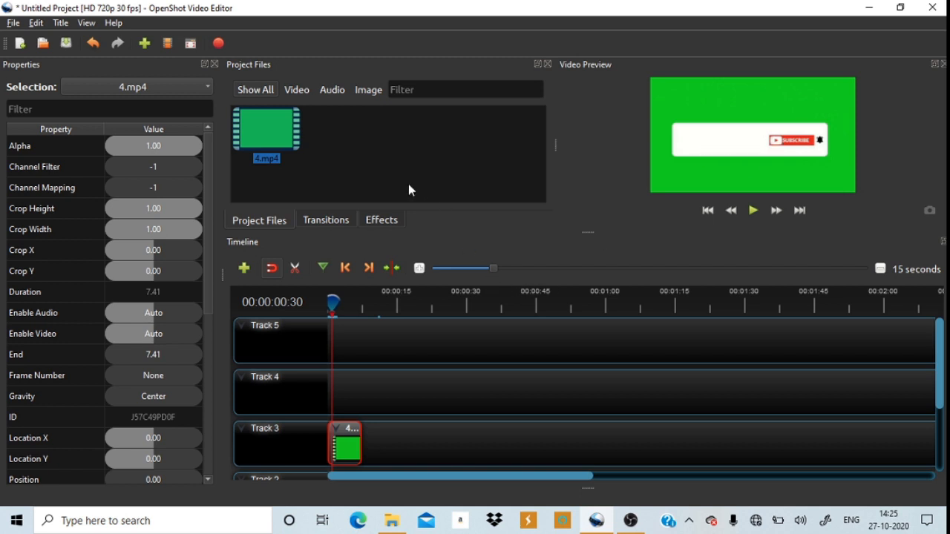
Step: Import the Screenshot_2020 monitor-and-wrench logo image from the Desktop and place it on Track 4 at the playhead
click(148, 46)
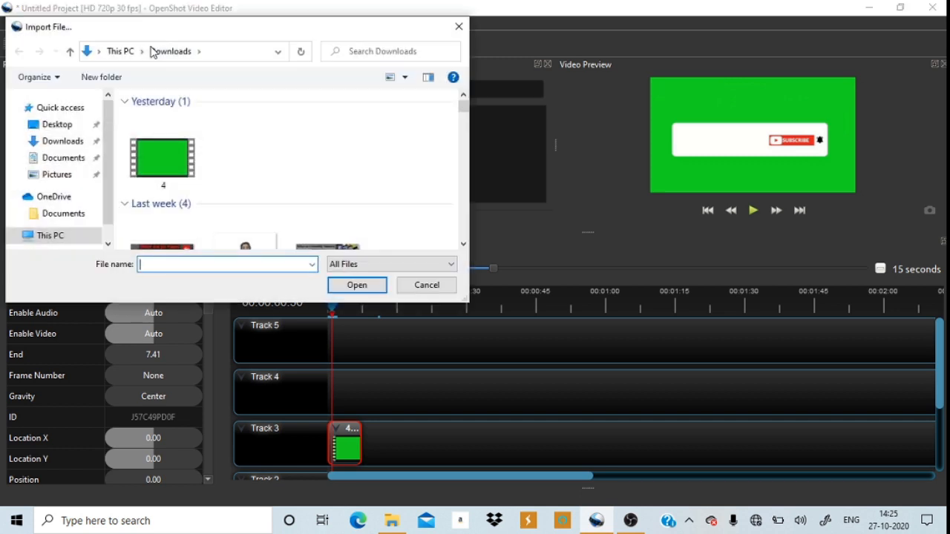
click(59, 125)
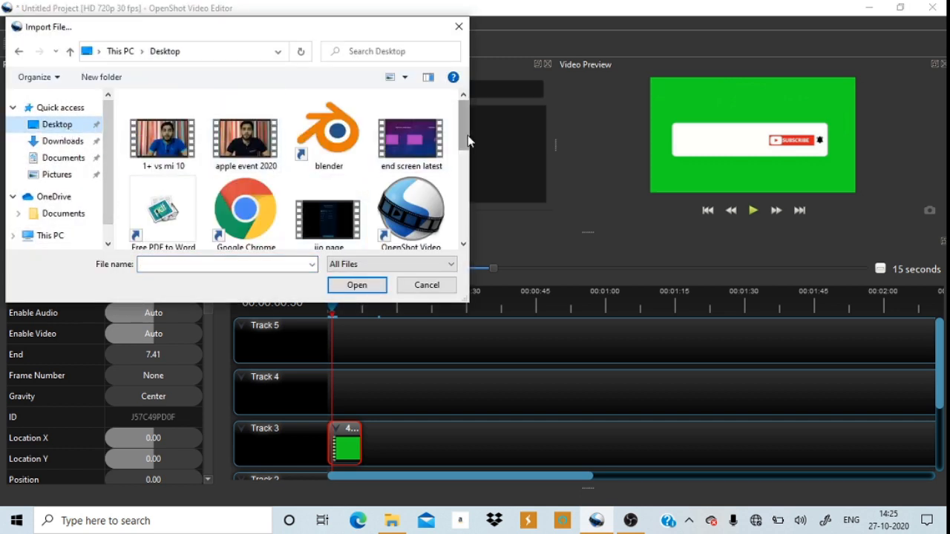
drag(466, 141, 471, 175)
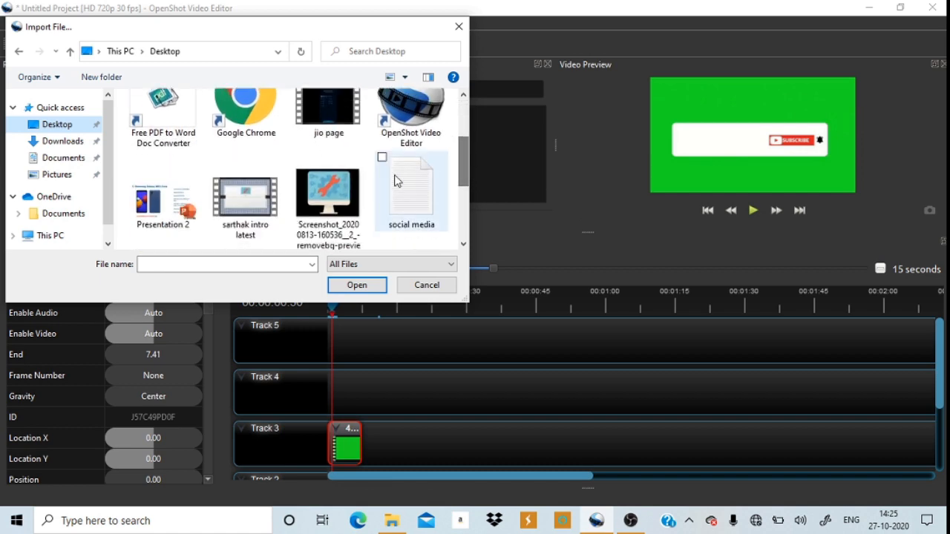
click(346, 189)
double_click(346, 190)
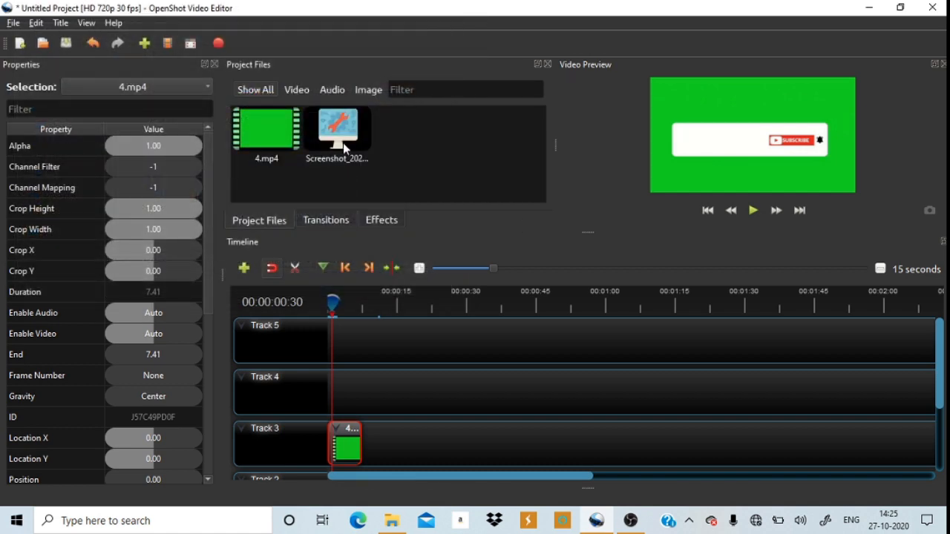
drag(343, 143, 362, 400)
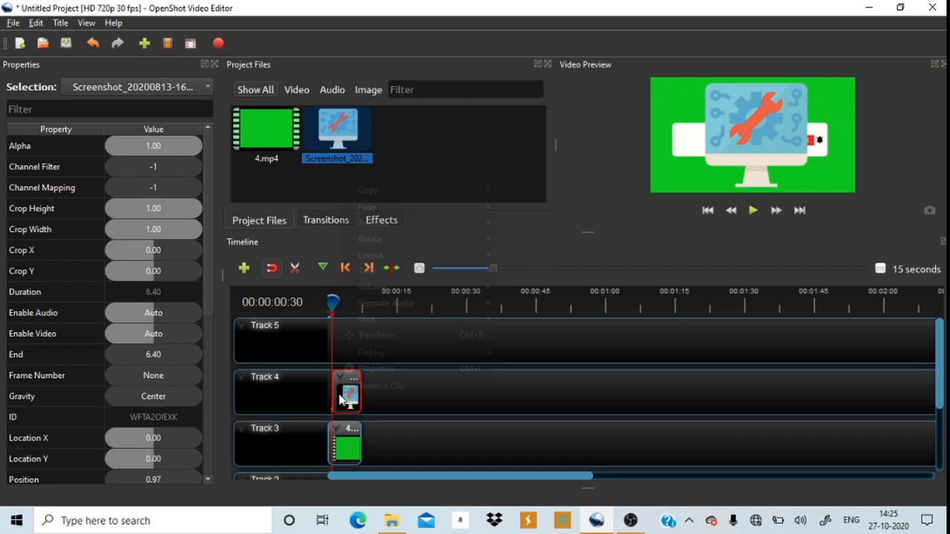
Step: Transform the logo image, shrinking it and moving it onto the white banner's left end, at about X -0.31, Y 0.06
right_click(341, 401)
click(427, 336)
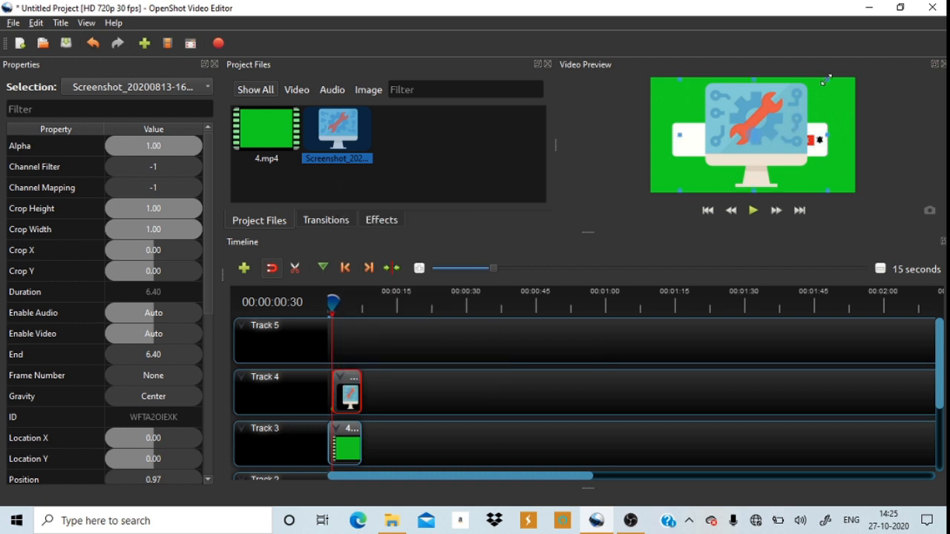
drag(826, 82, 691, 140)
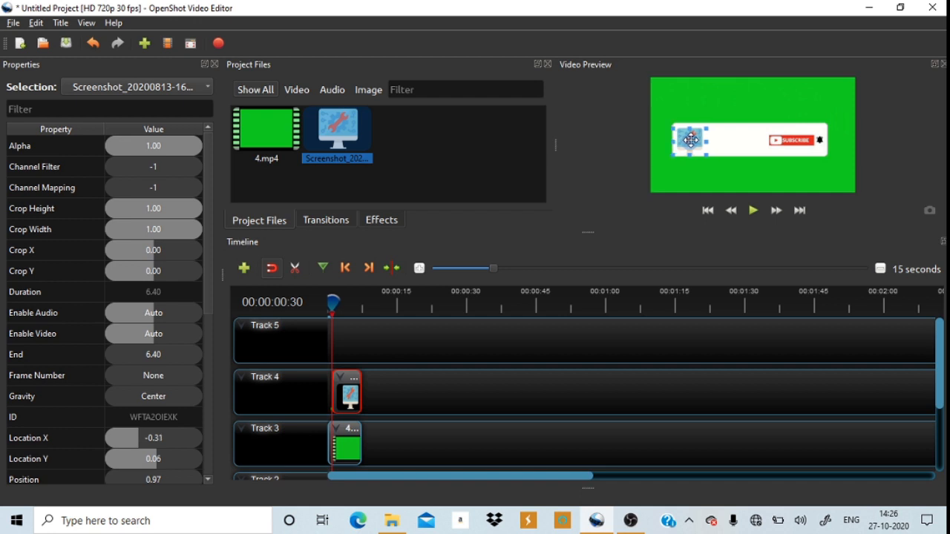
click(708, 341)
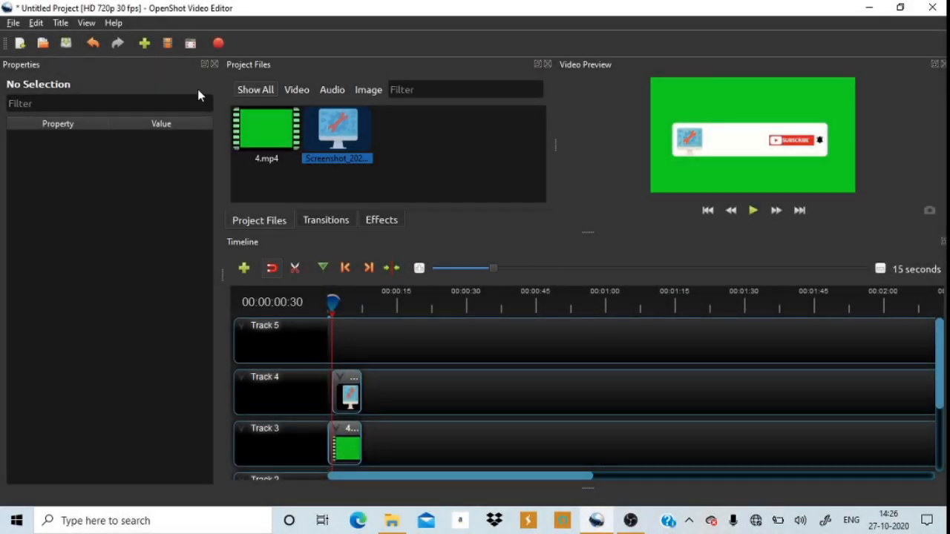
Step: Start a new still title based on the Gold 1 template
click(60, 24)
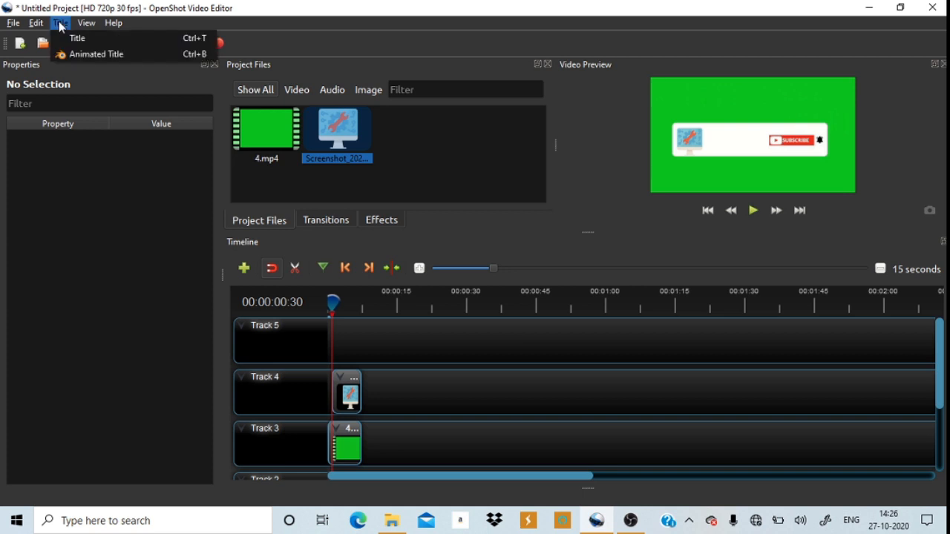
click(72, 38)
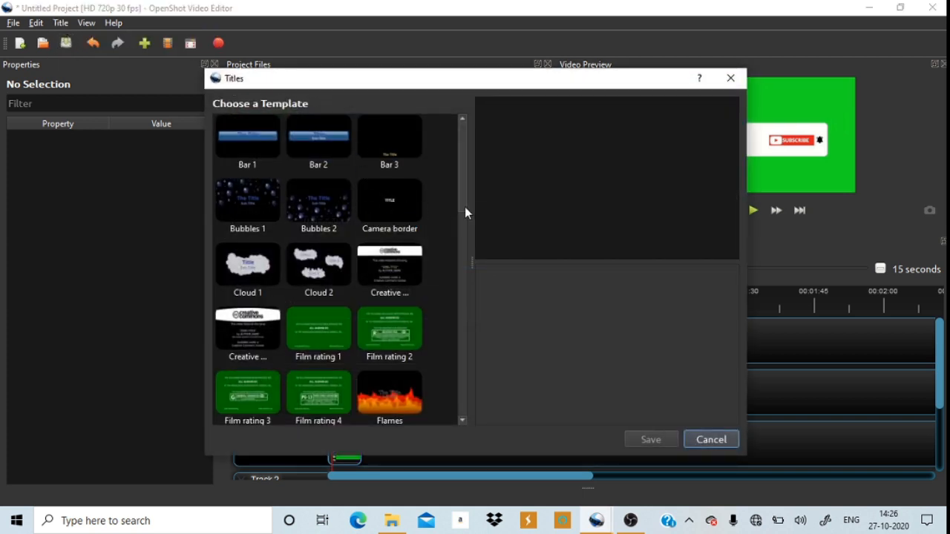
drag(460, 208, 471, 269)
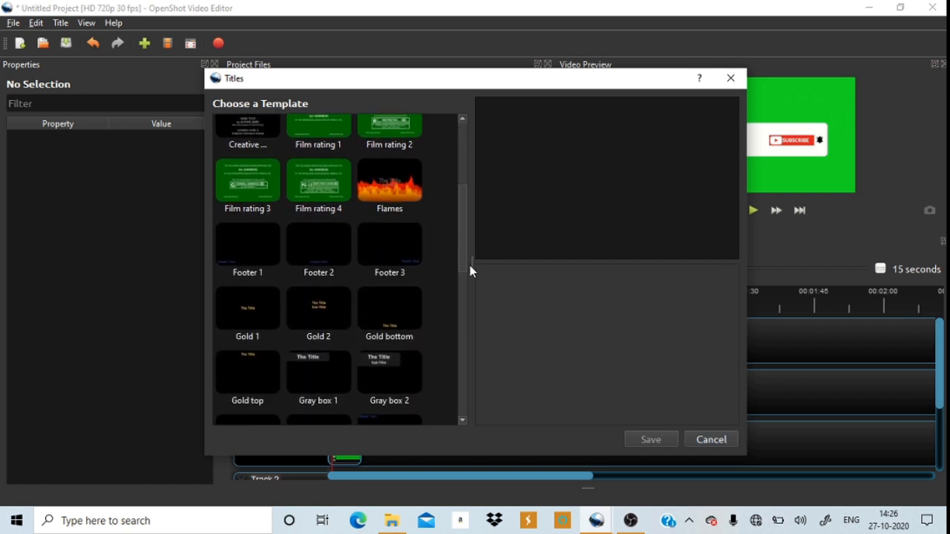
click(248, 297)
Step: Replace the title's Line 1 text with "iamtechnological"
click(628, 303)
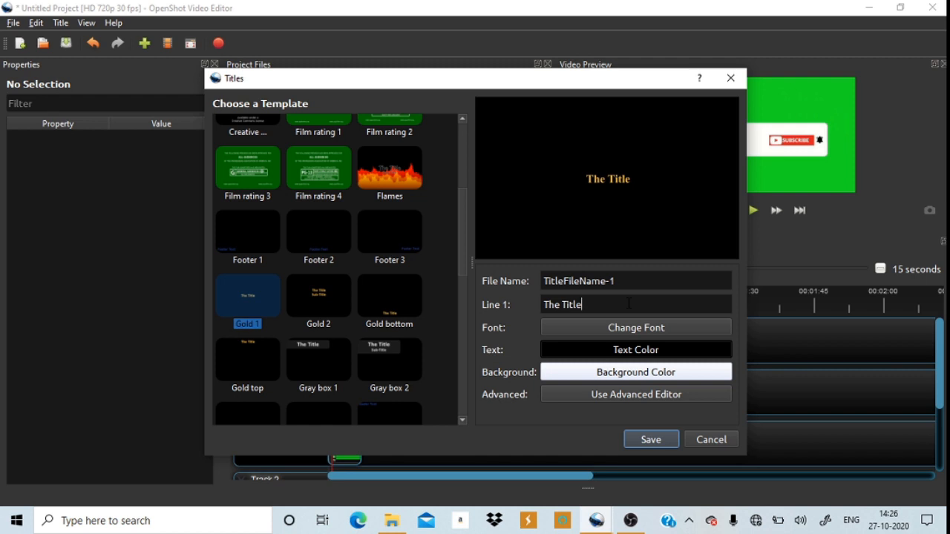
key(BackSpace)
key(BackSpace)
key(BackSpace)
key(BackSpace)
key(BackSpace)
key(BackSpace)
key(BackSpace)
key(BackSpace)
key(BackSpace)
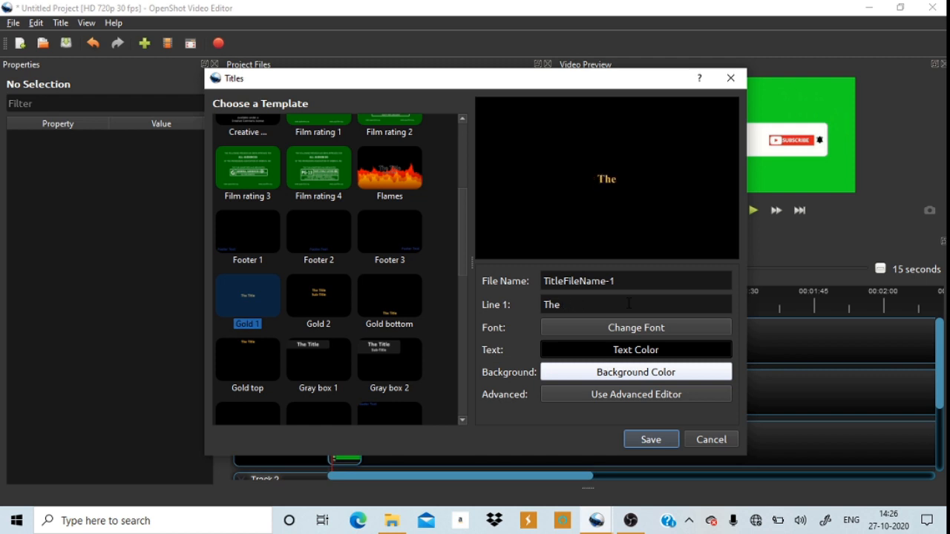
text(iamtechnologi)
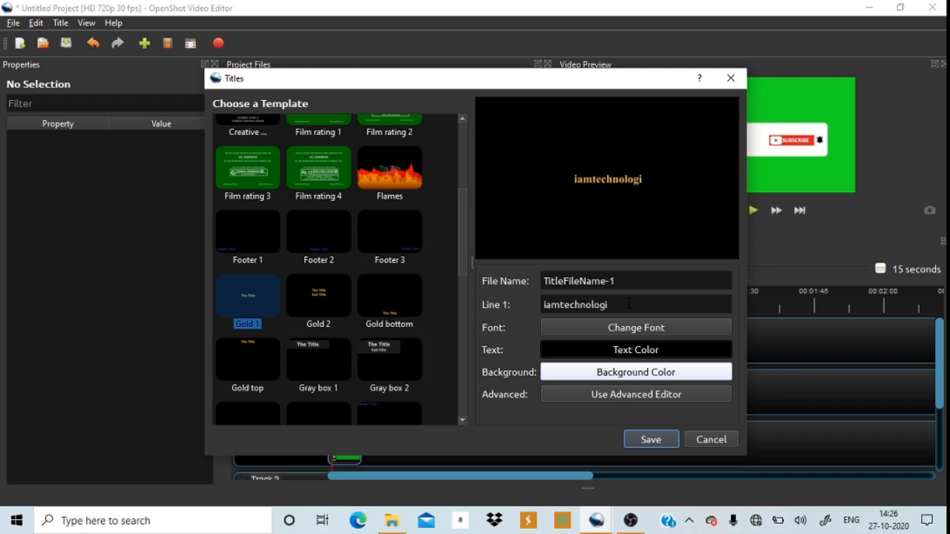
text(cal)
Step: Set the title's text color to black (#000000) and save the title
click(646, 354)
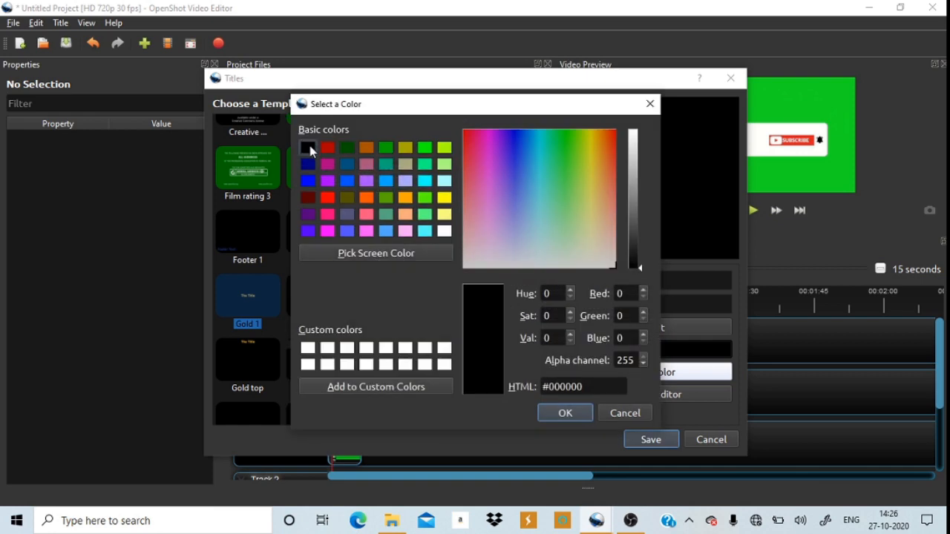
click(574, 415)
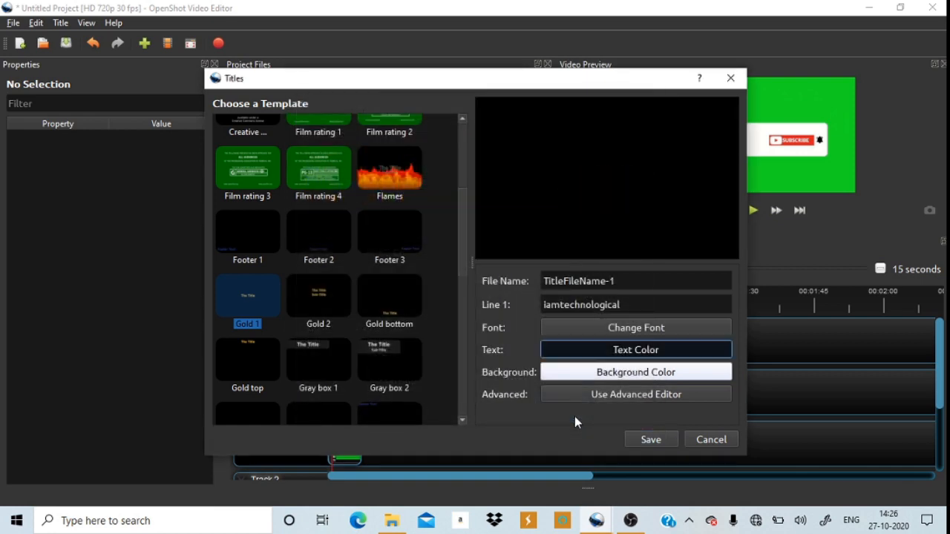
click(648, 440)
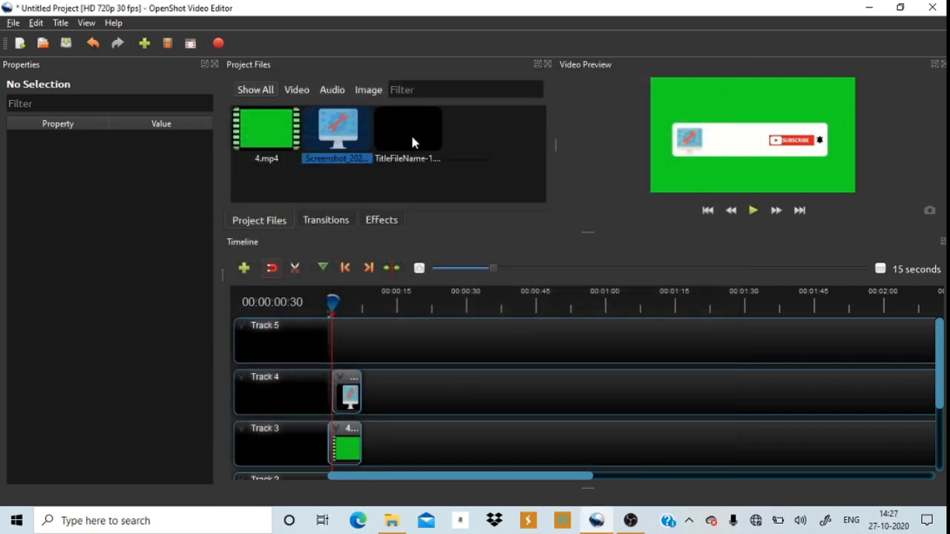
Step: Place the title on Track 5 and move its text between the logo and the Subscribe button, about X -0.08, Y 0.04
drag(413, 142, 362, 348)
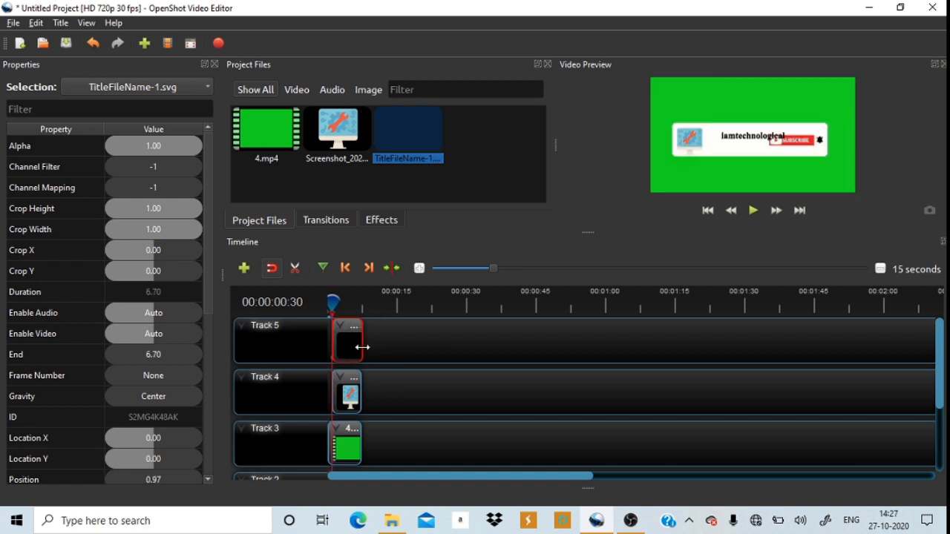
right_click(350, 346)
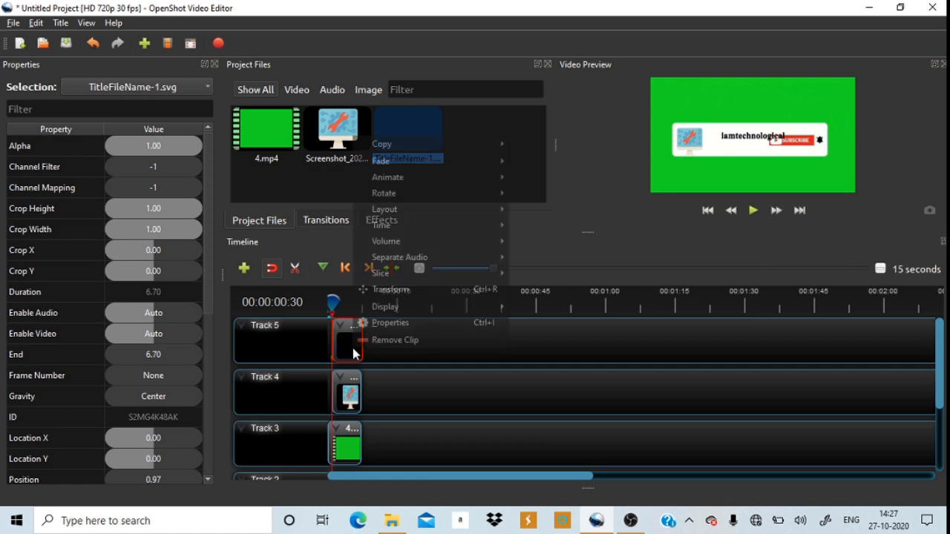
click(407, 290)
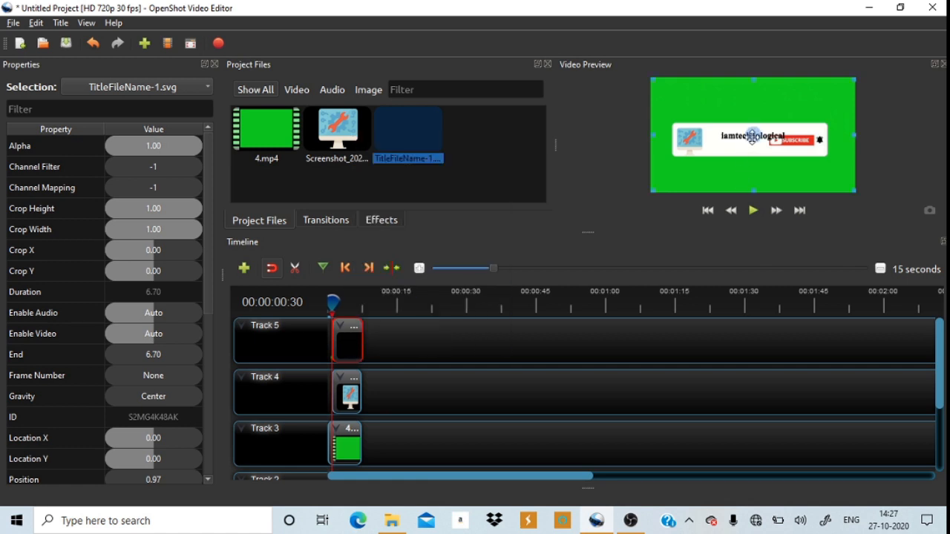
drag(752, 139, 734, 141)
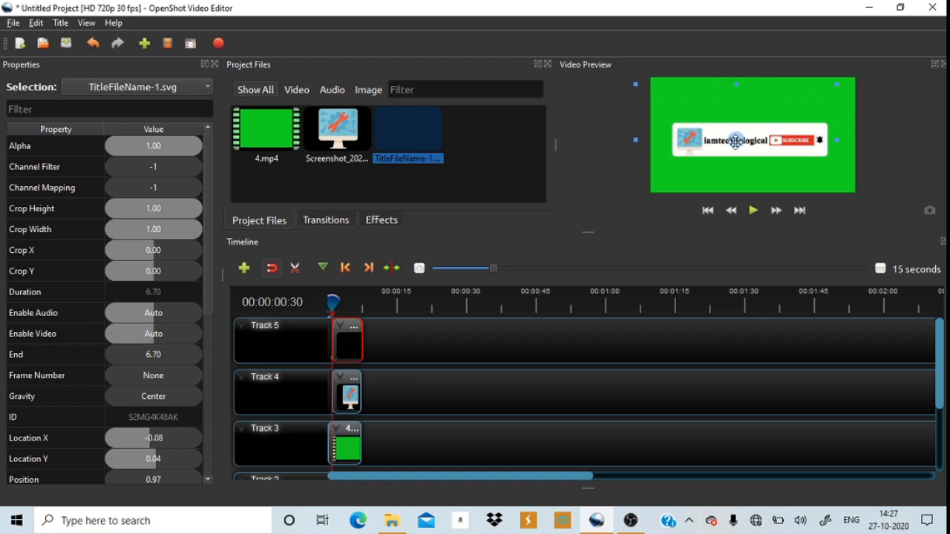
click(761, 349)
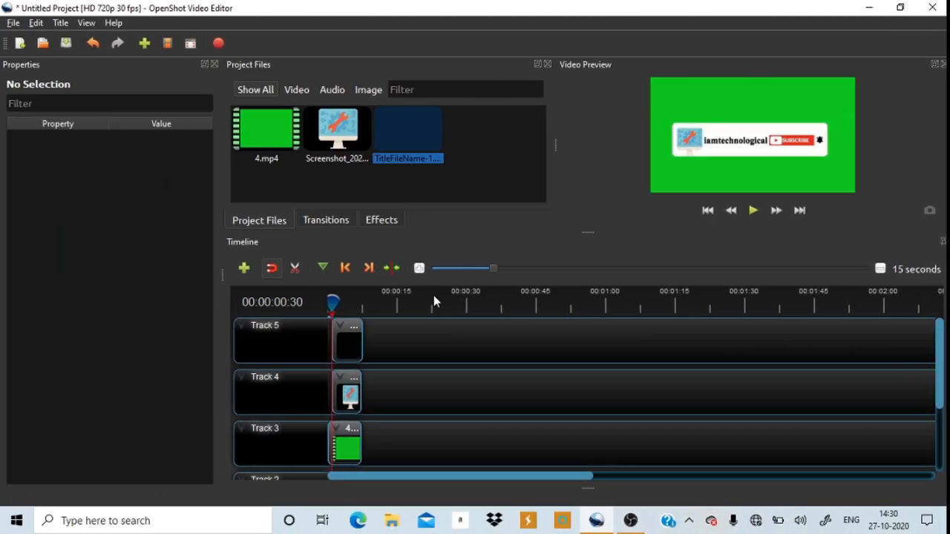
Step: Play the timeline from the start to check how the logo and title match the banner animation
drag(331, 303, 316, 305)
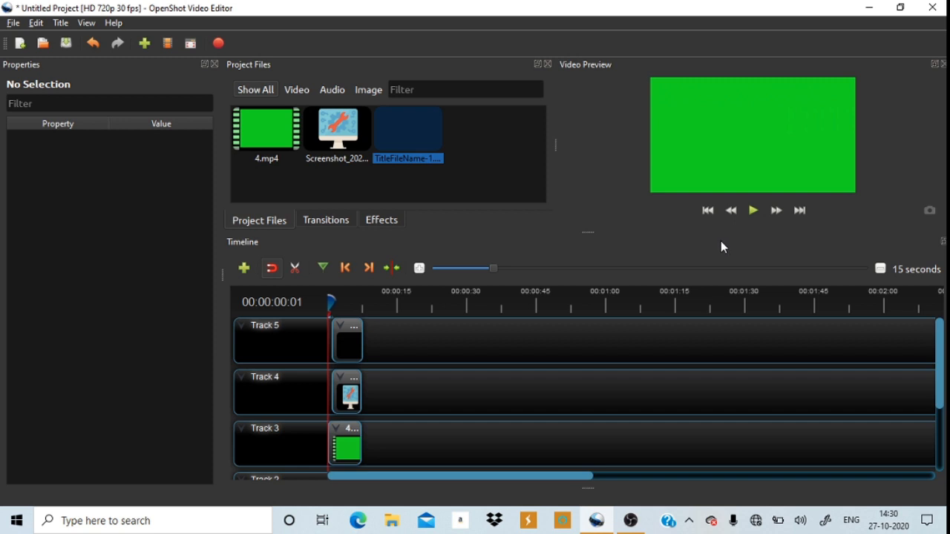
click(756, 218)
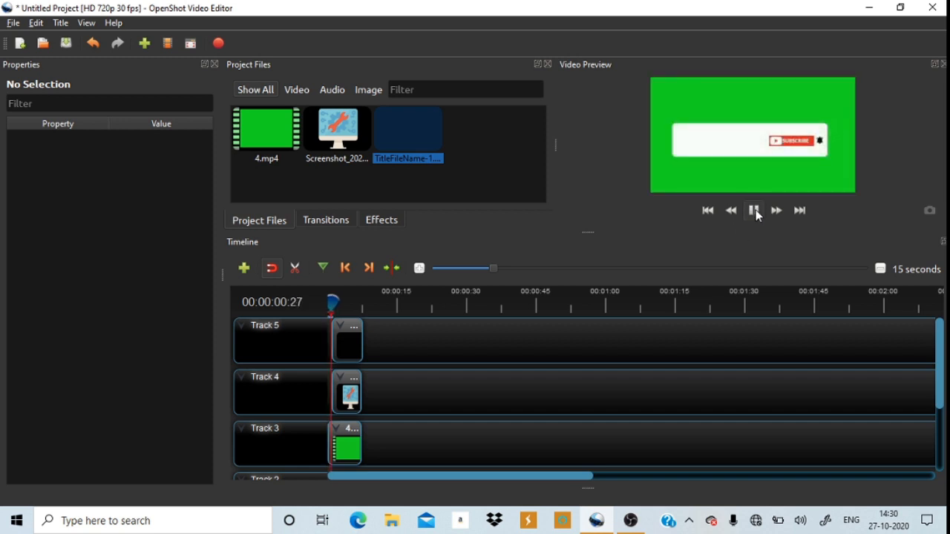
click(758, 215)
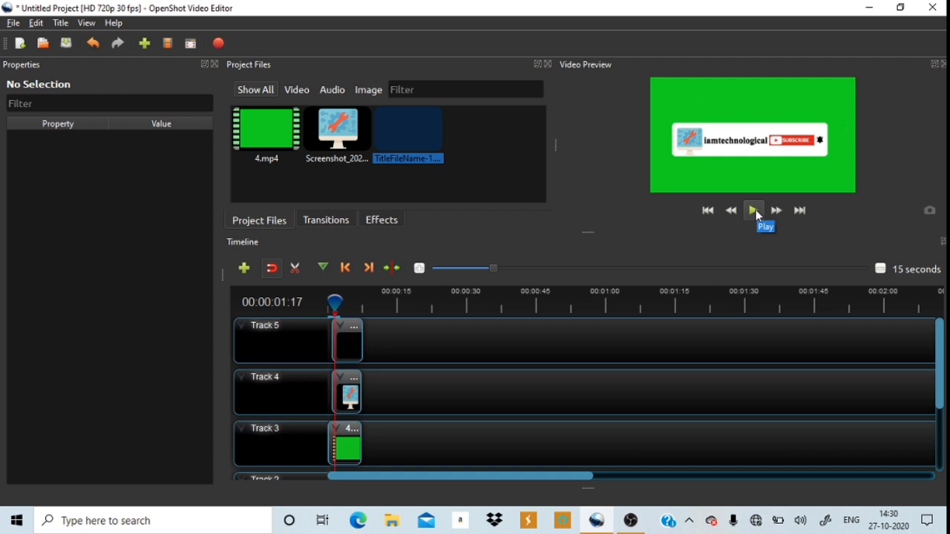
click(755, 212)
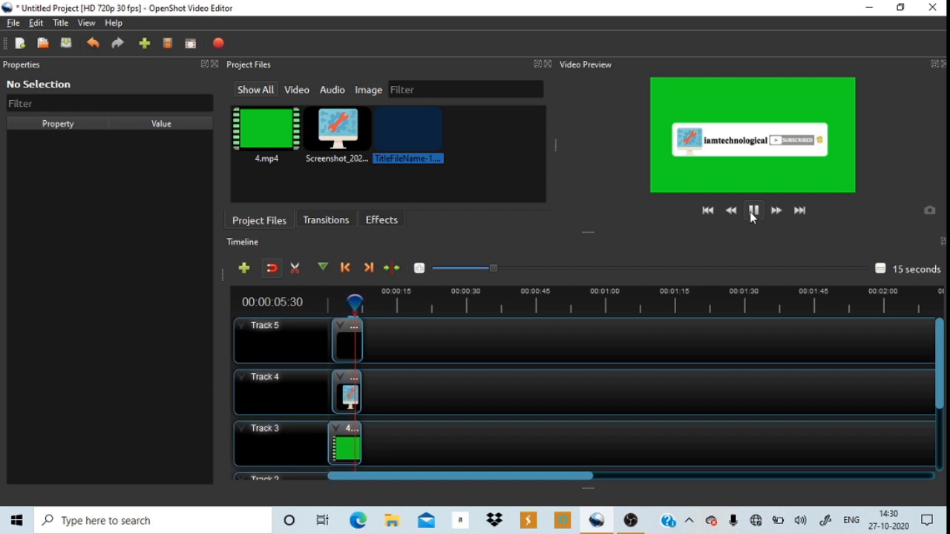
click(753, 213)
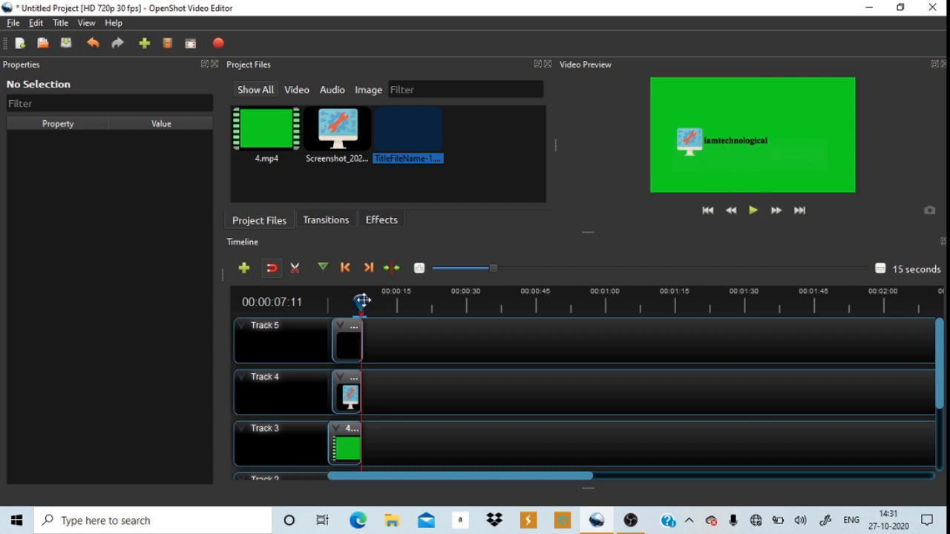
Step: Place the playhead at 00:00:06:05 and trim the ends of the logo and title clips back to about that point
drag(362, 301, 356, 302)
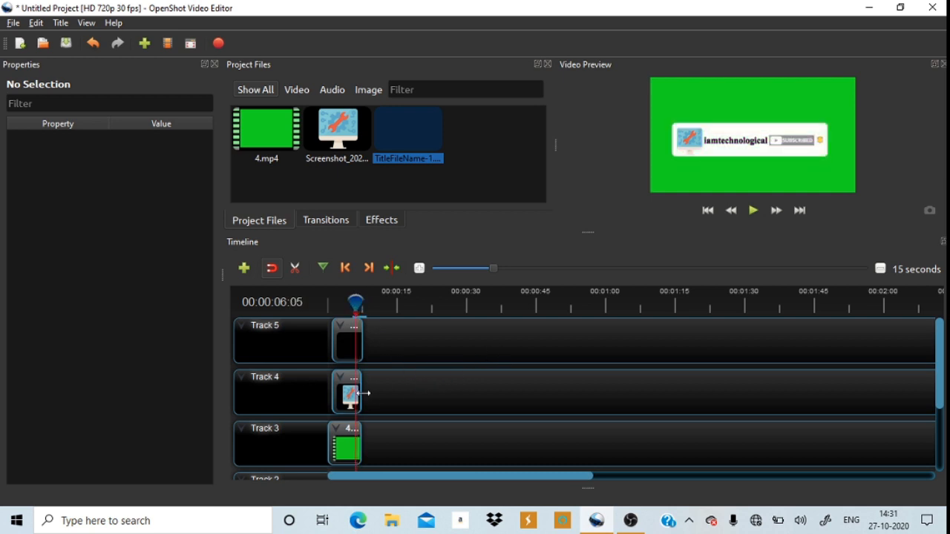
drag(363, 393, 360, 389)
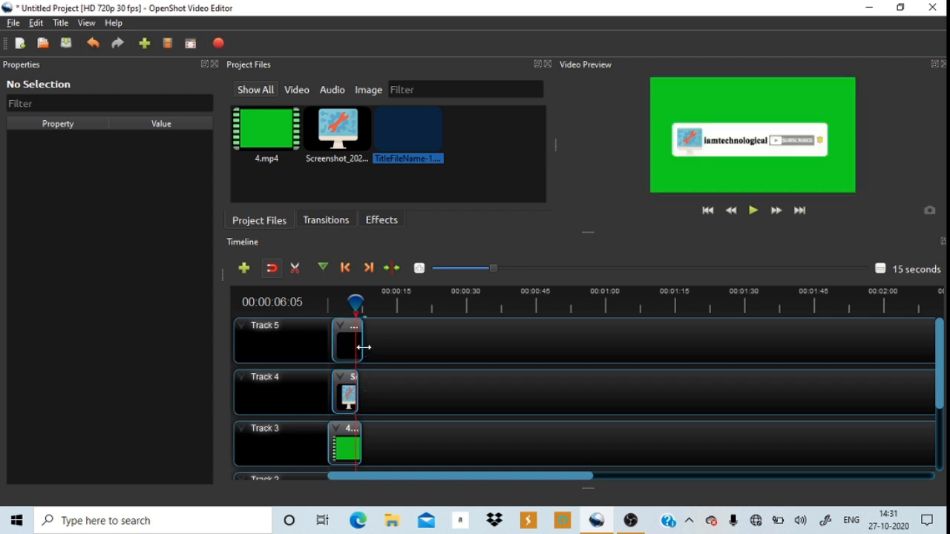
drag(364, 348, 355, 346)
Step: Replay the last few seconds of the timeline to check the trimmed logo and title endings
drag(356, 302, 346, 304)
click(753, 211)
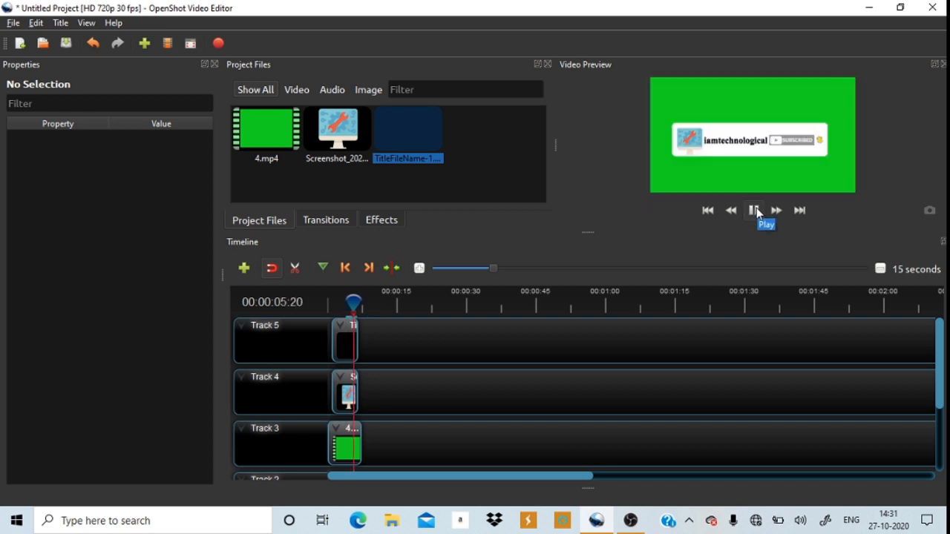
Step: Replay the whole timeline from the start to check the finished banner, and return the playhead to the beginning
click(754, 212)
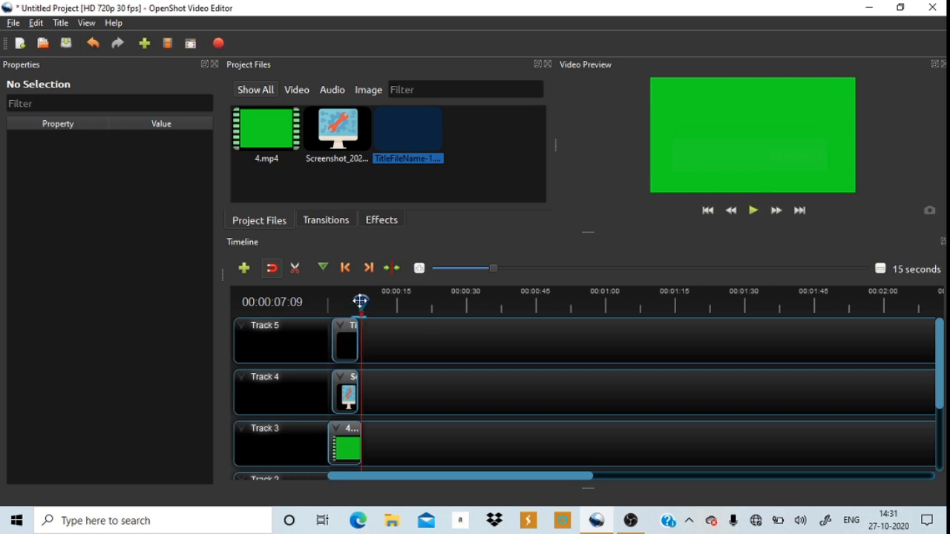
drag(361, 303, 321, 311)
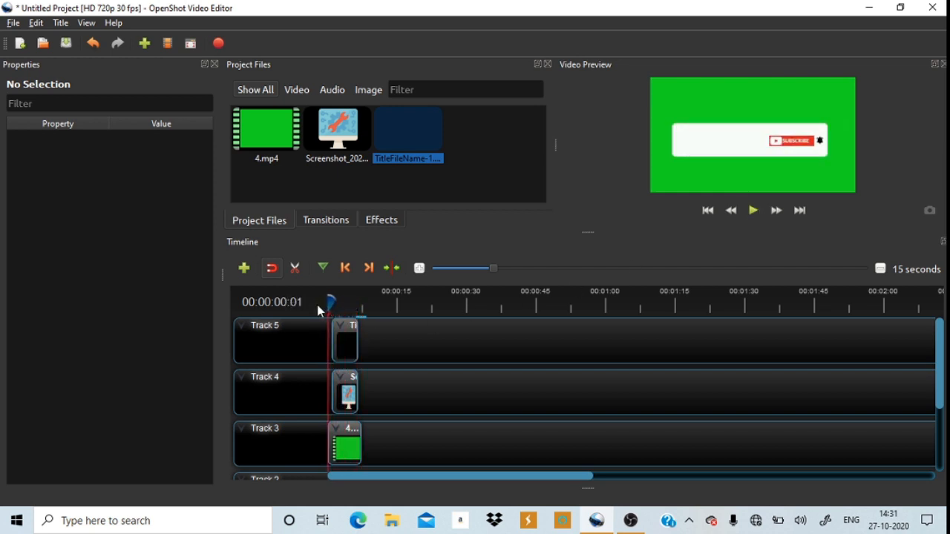
click(753, 212)
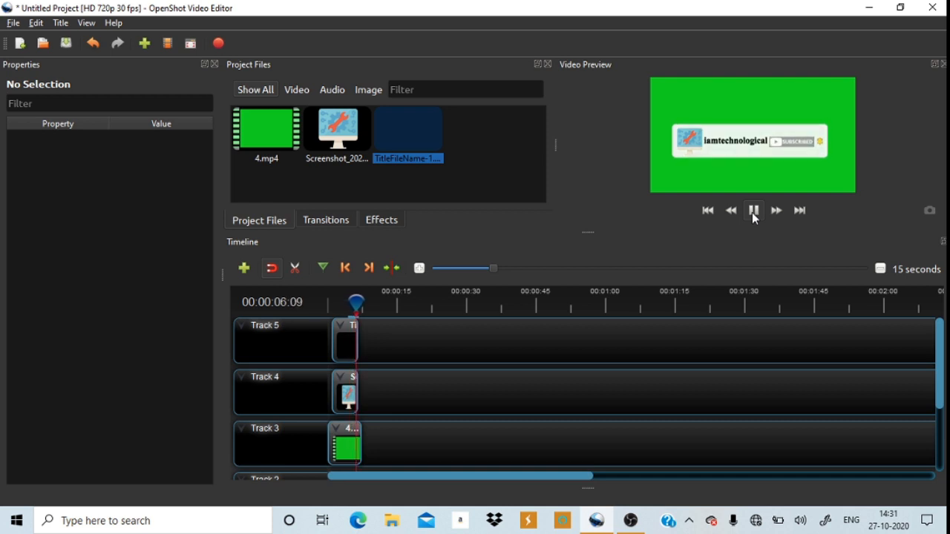
click(754, 213)
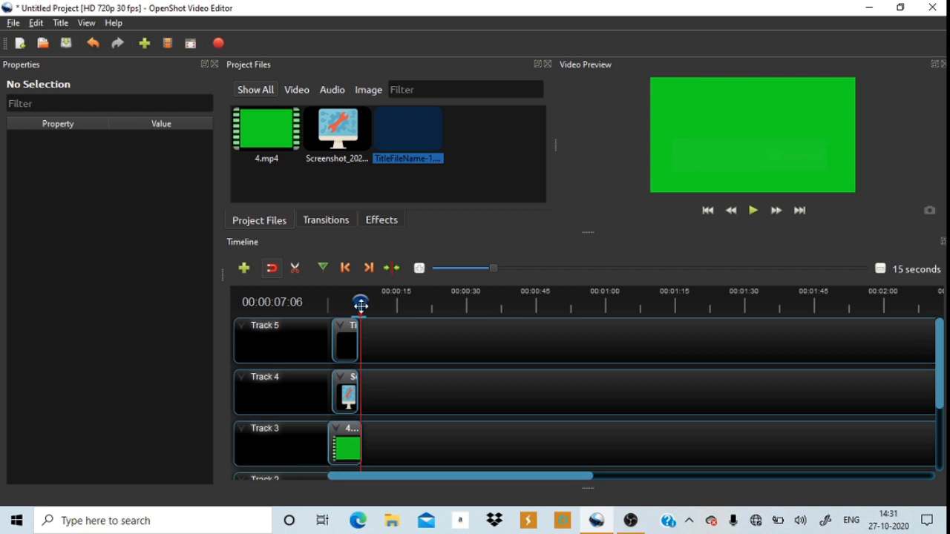
drag(361, 305, 323, 312)
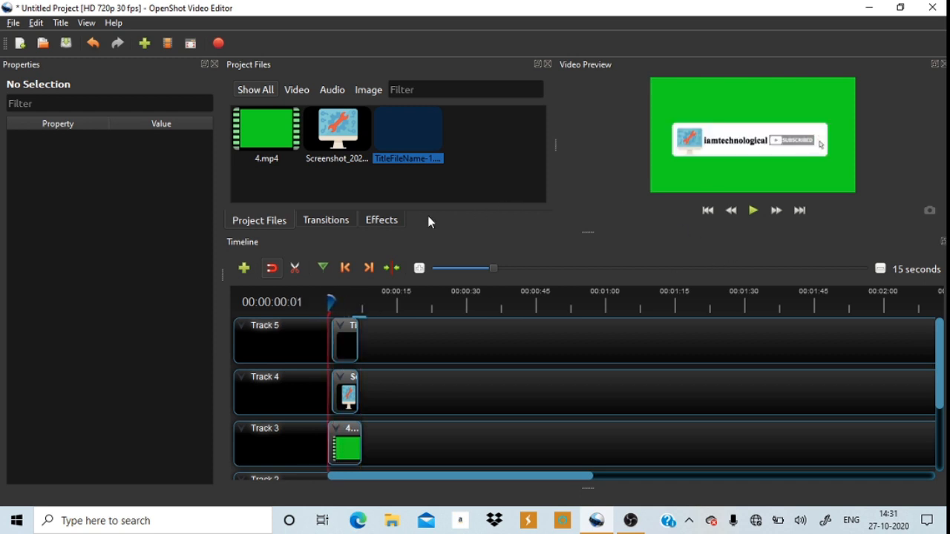
click(389, 221)
click(466, 148)
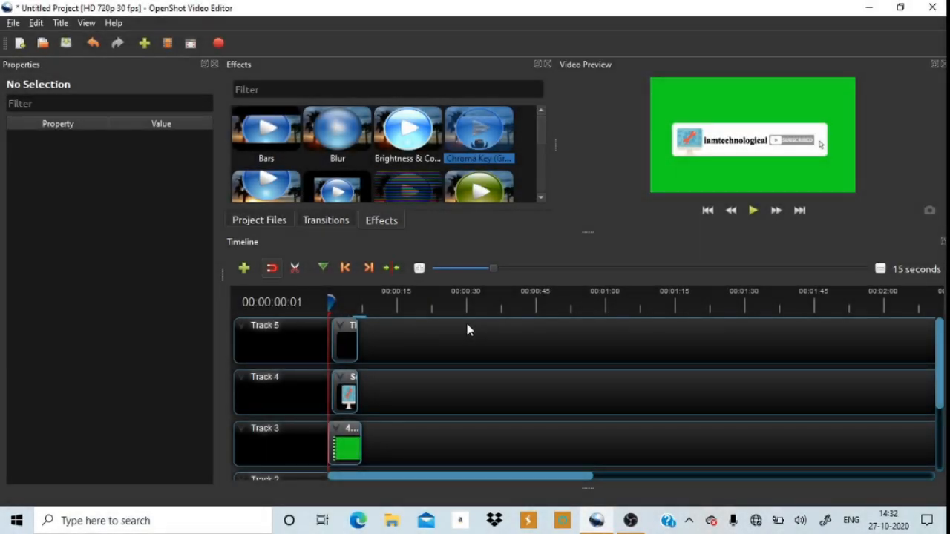
Step: Open the video export settings and browse the destination folders without choosing one
click(219, 44)
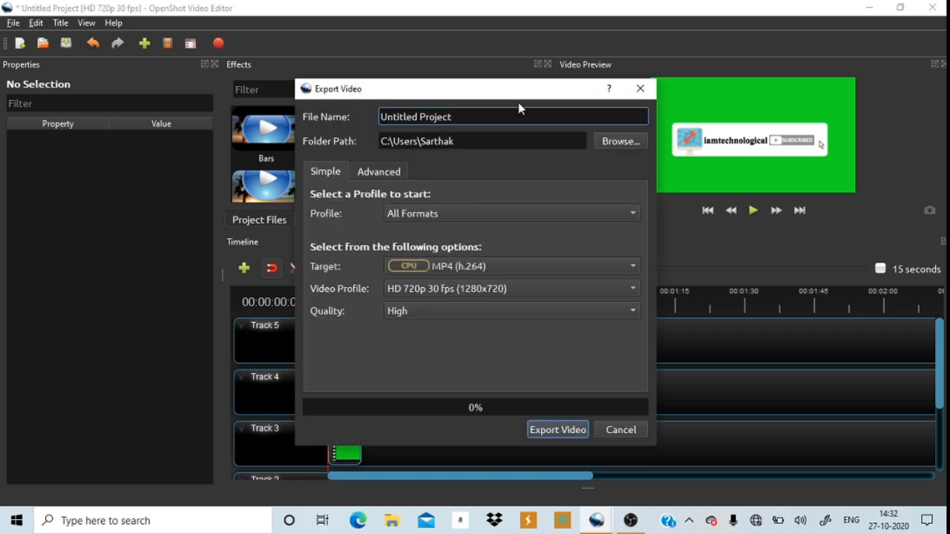
click(614, 142)
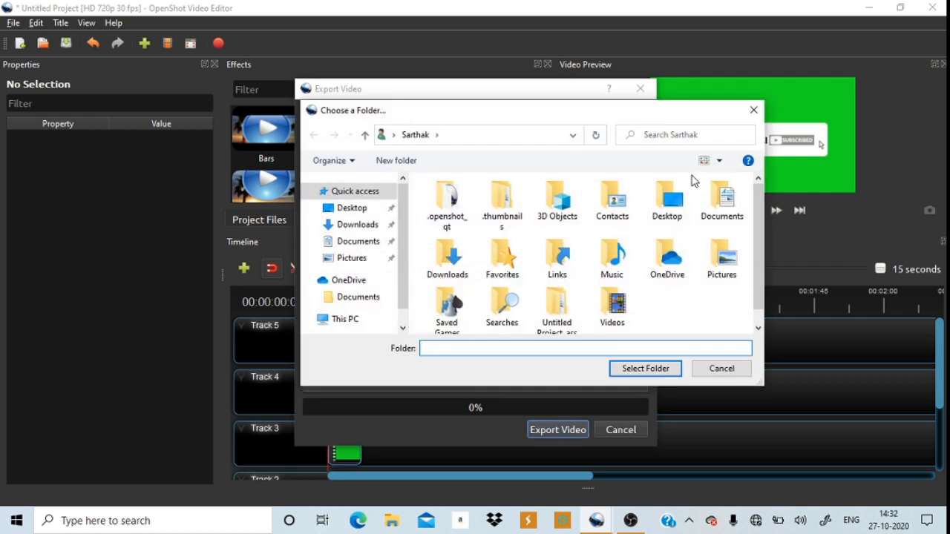
click(753, 110)
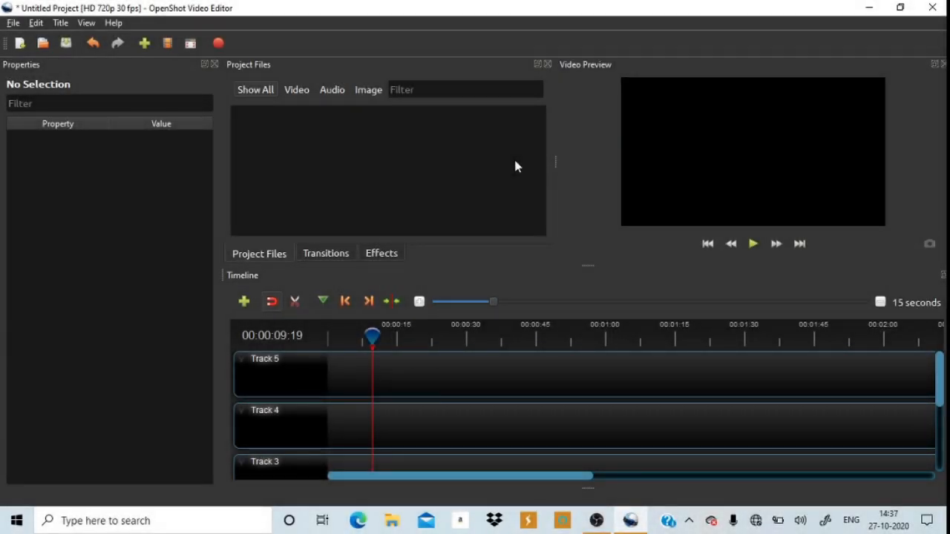
Step: Import the video VID_20201023_143258 from the 2020-10 folder in Pictures
click(145, 44)
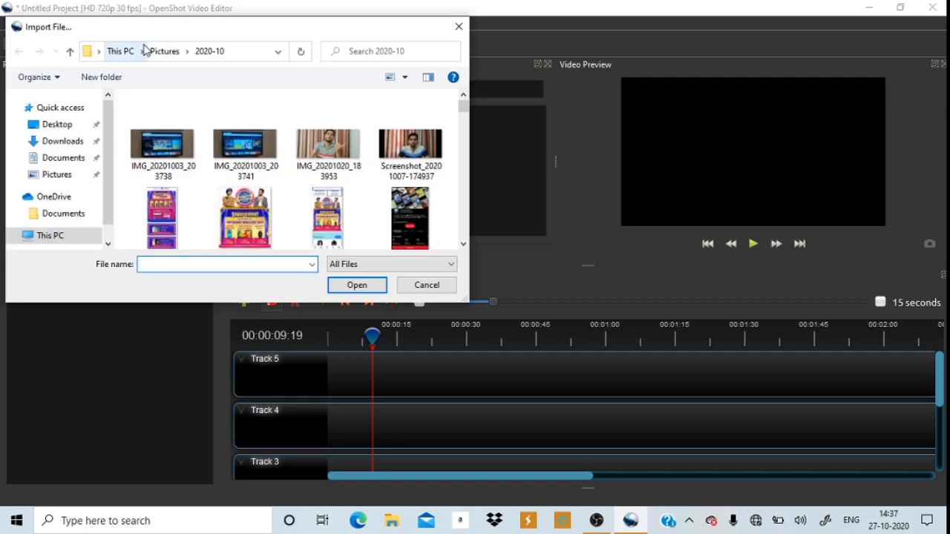
click(76, 176)
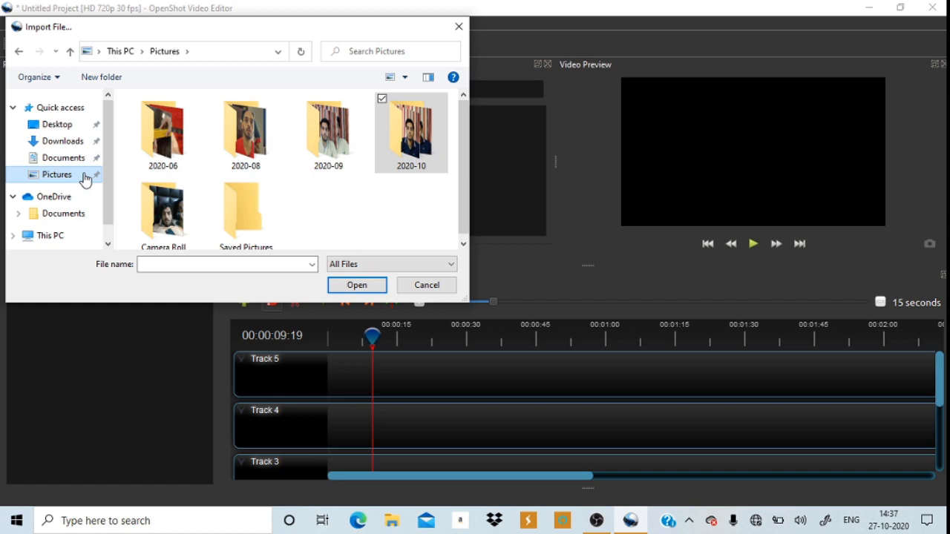
double_click(404, 158)
scroll(367, 191, down, 5)
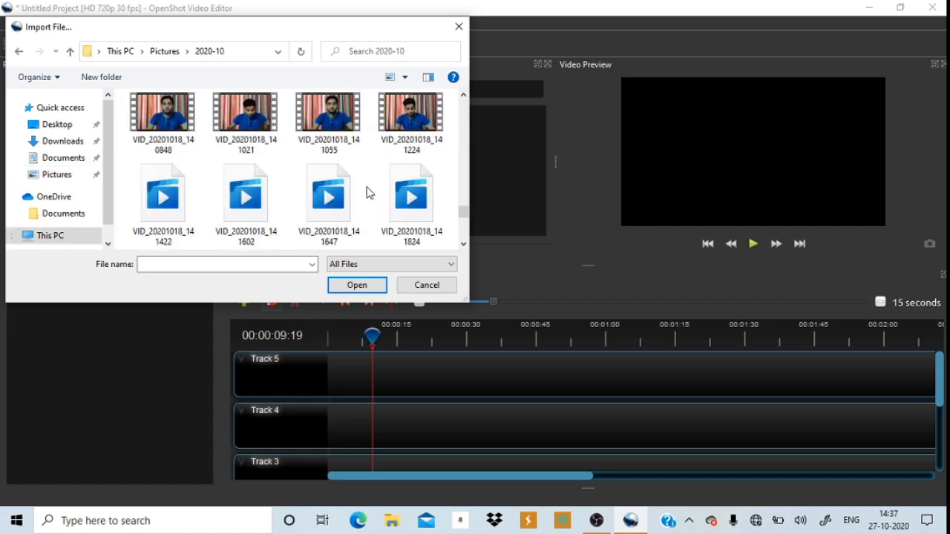
scroll(367, 191, down, 4)
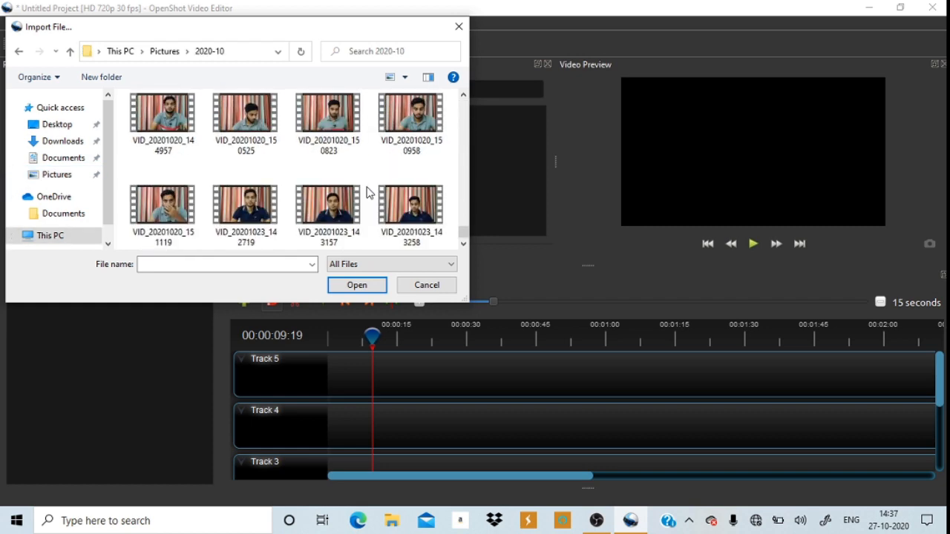
double_click(410, 208)
Step: Place VID_20201023_143258.mp4 on Track 4 so that it starts at the beginning of the timeline
drag(286, 161, 378, 414)
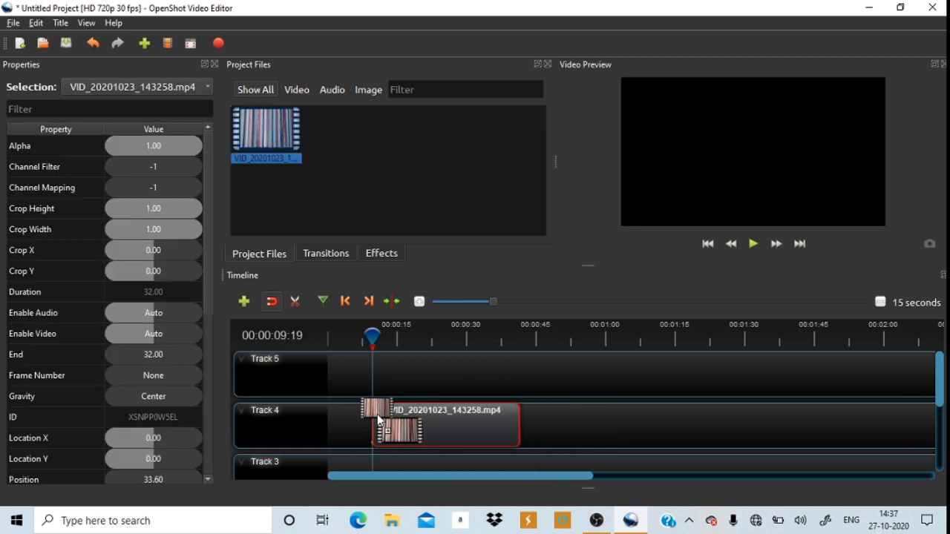
drag(372, 338, 287, 326)
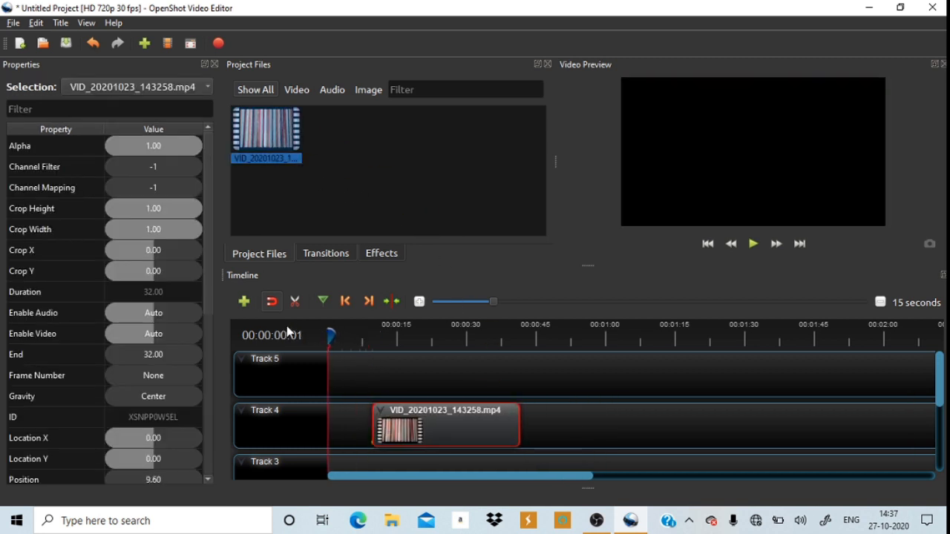
drag(488, 431, 440, 422)
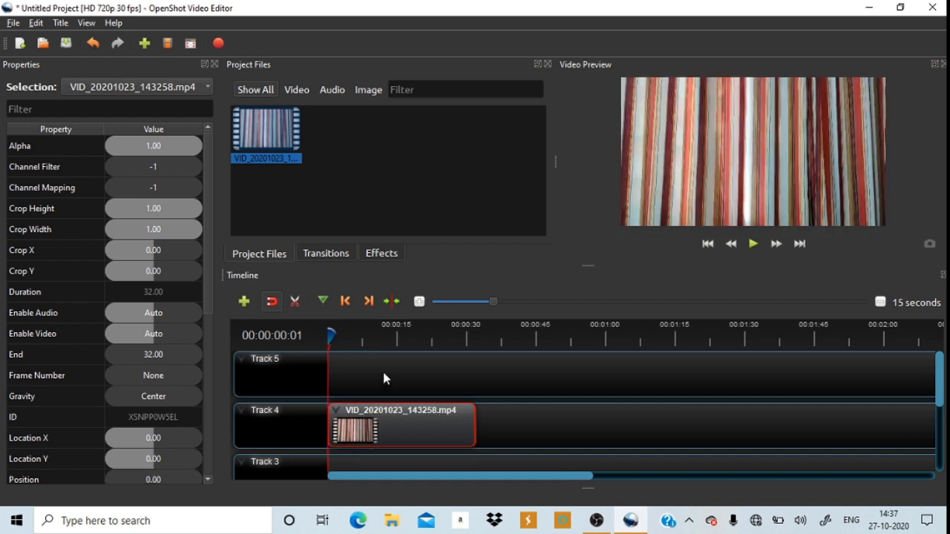
Step: Play the Track 4 video, skip ahead to about 10 seconds and pause at 00:00:12:22
click(753, 246)
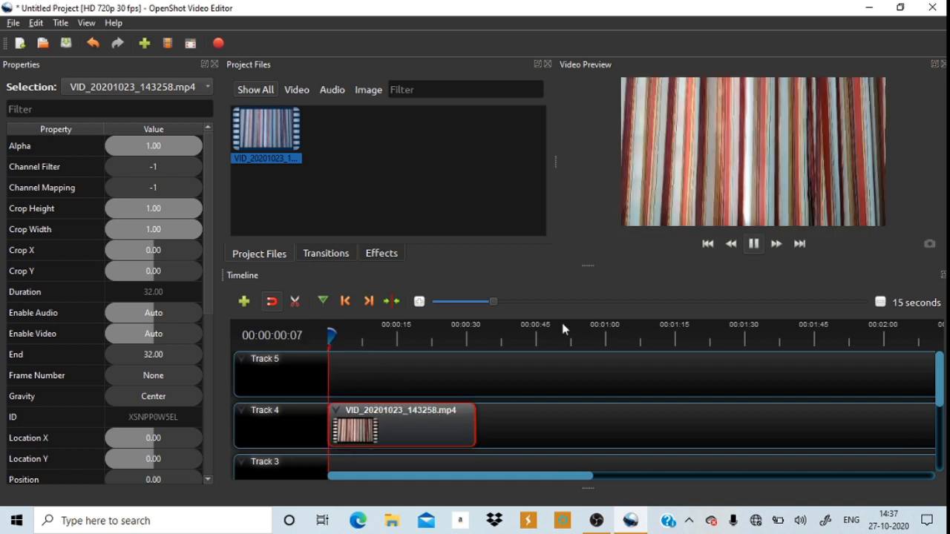
click(378, 339)
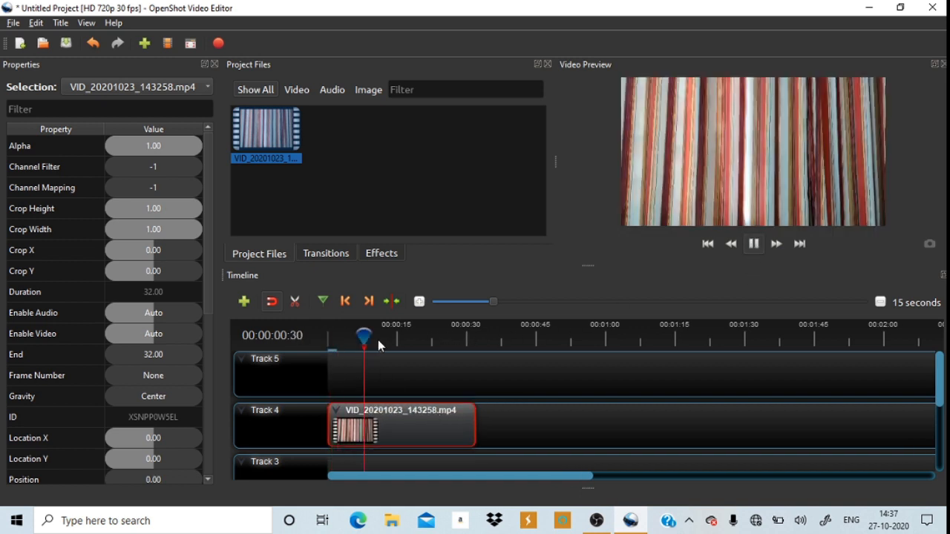
click(755, 248)
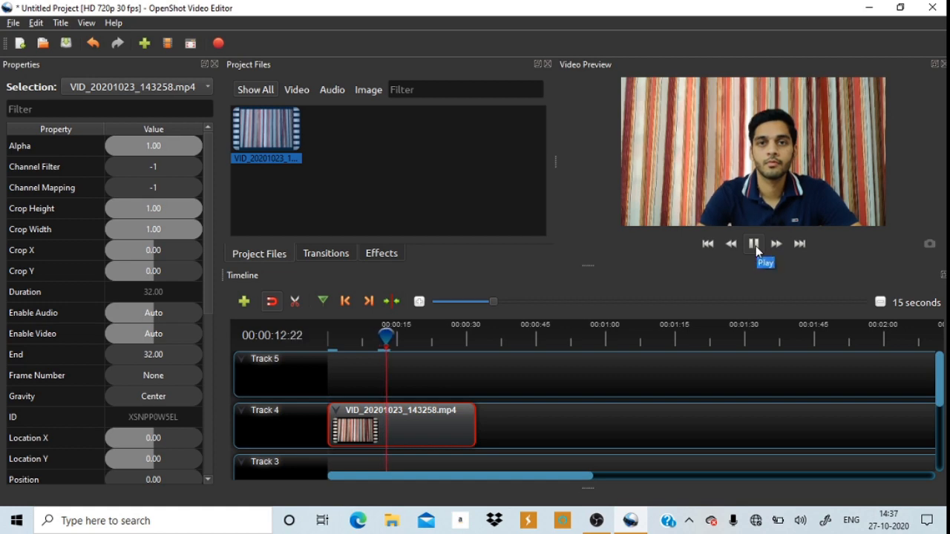
Step: Import the Youtube subscribe video from the Desktop and place it on Track 5 at about 17.25 seconds
click(145, 43)
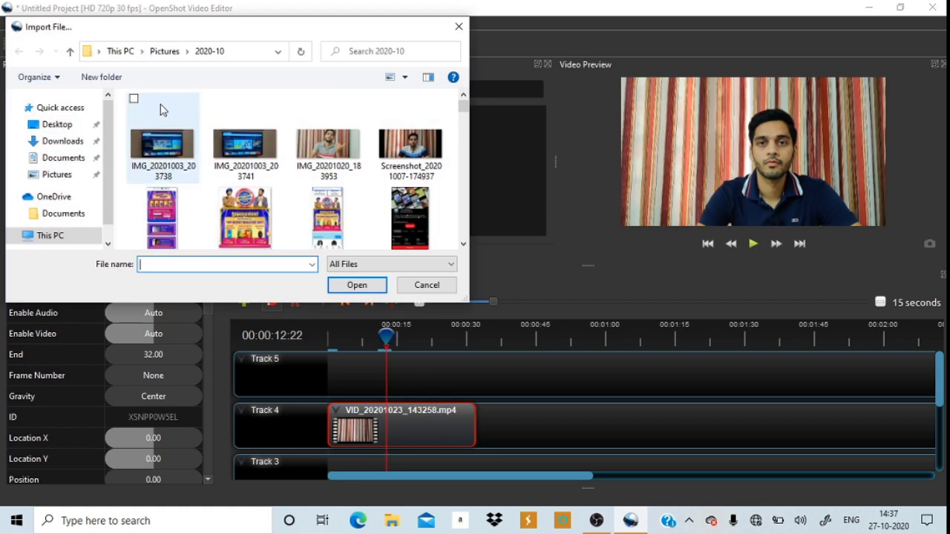
click(72, 126)
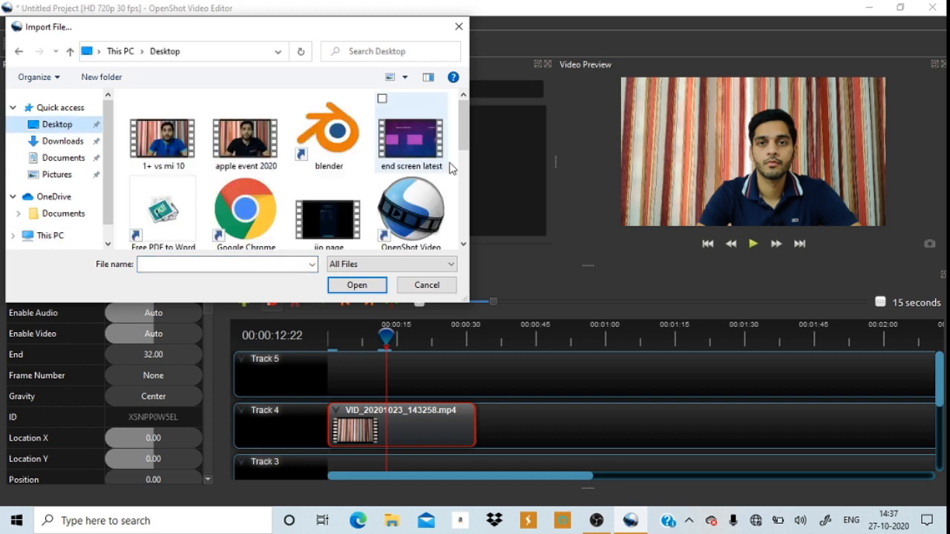
drag(461, 149, 454, 203)
click(424, 165)
double_click(424, 165)
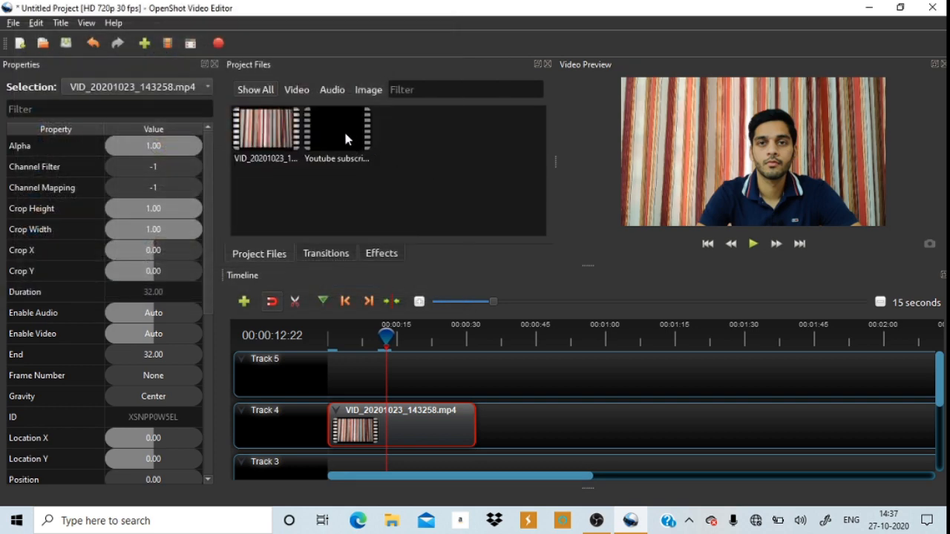
drag(345, 134, 401, 334)
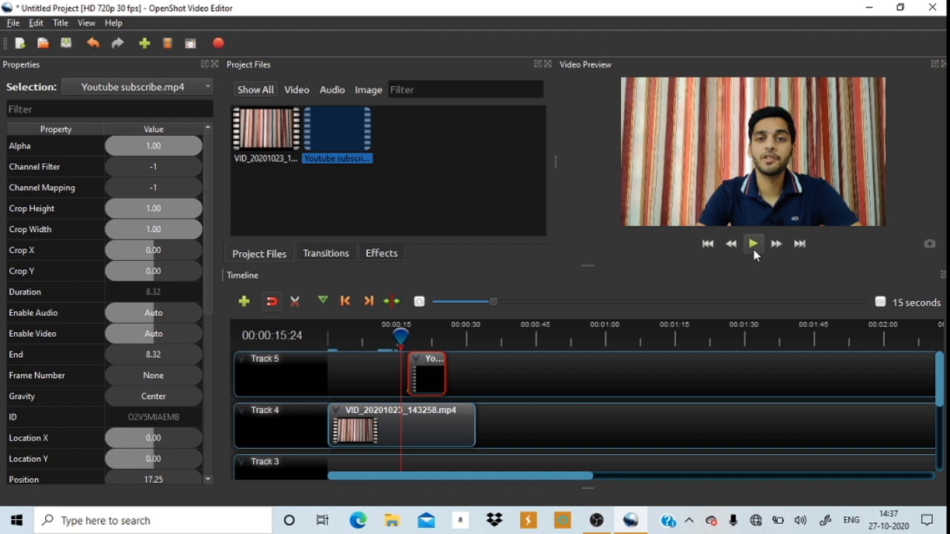
Step: Play the timeline into the subscribe banner clip and pause at 00:00:19:15, where the full banner shows
click(753, 251)
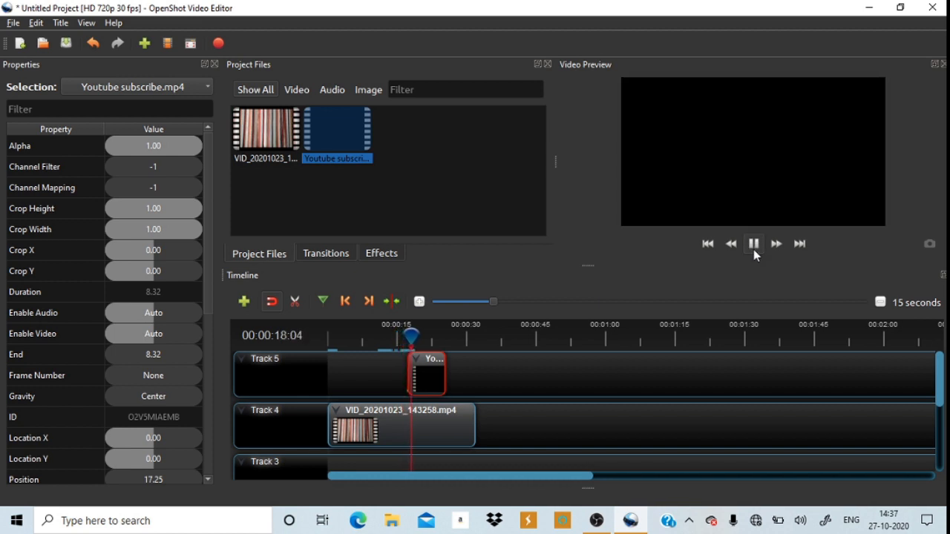
click(753, 249)
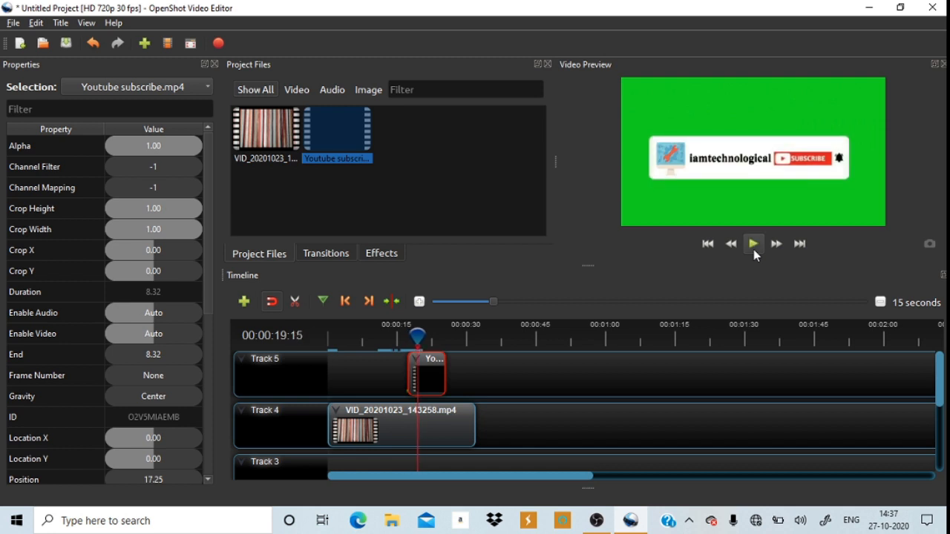
right_click(423, 382)
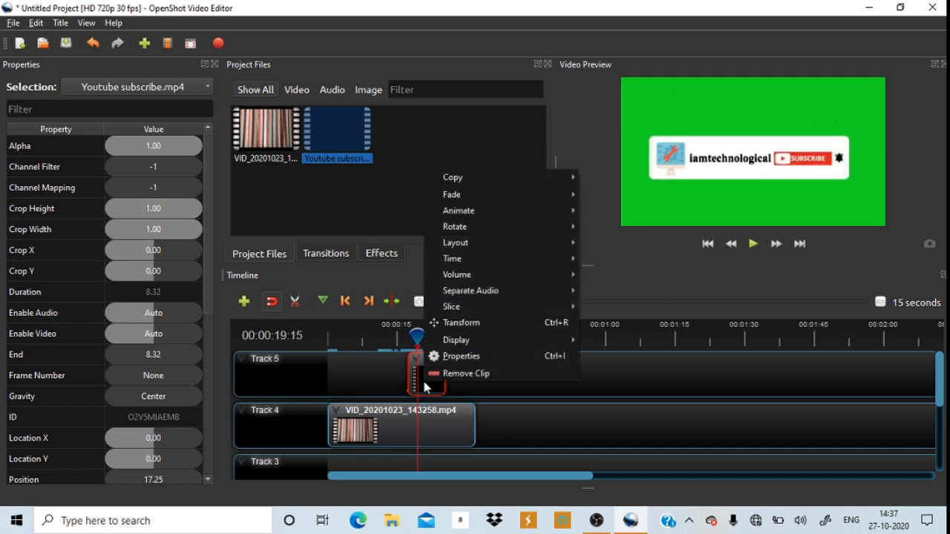
click(648, 374)
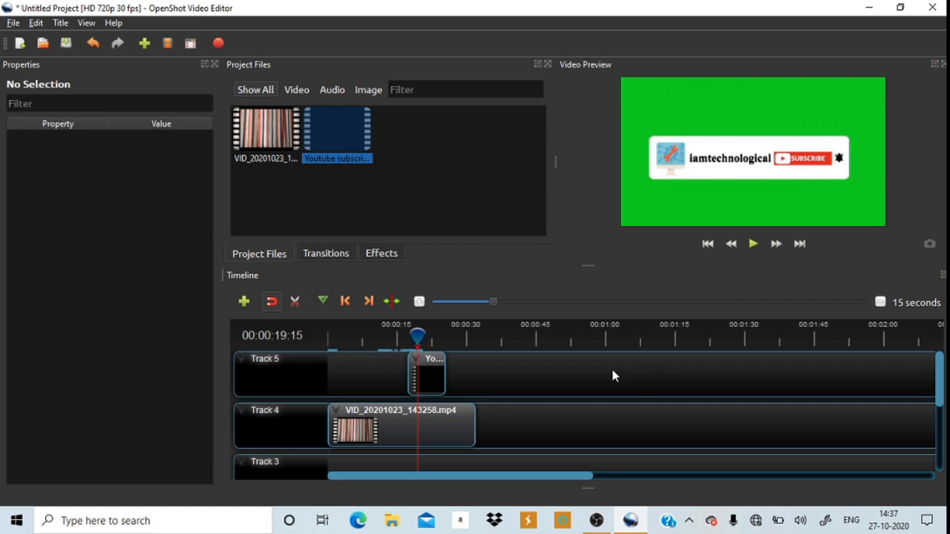
Step: Apply the Chroma Key (Greenscreen) effect to the subscribe banner clip on Track 5
click(389, 254)
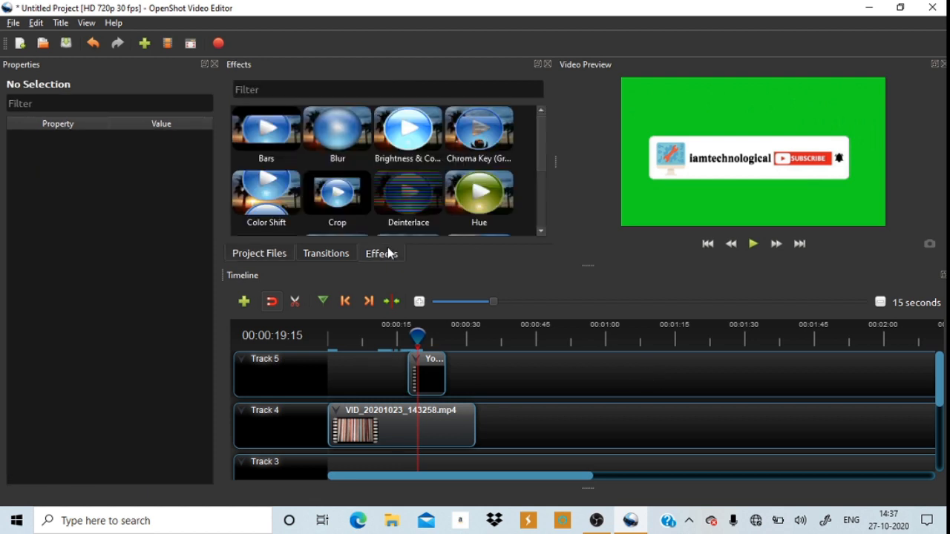
click(475, 150)
drag(475, 150, 424, 361)
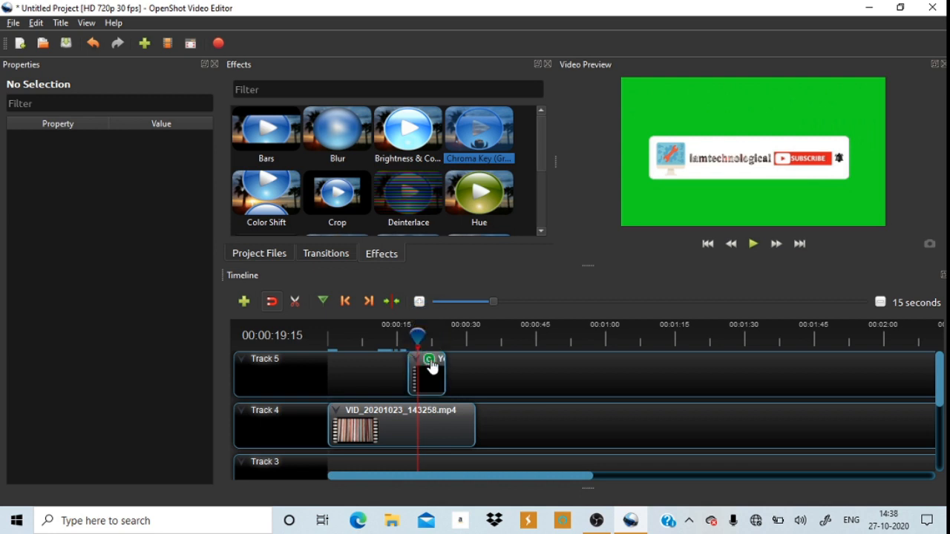
Step: Set the Chroma Key's key color to the green #17de22 sampled from the banner background and its Fuzz to 25
click(429, 361)
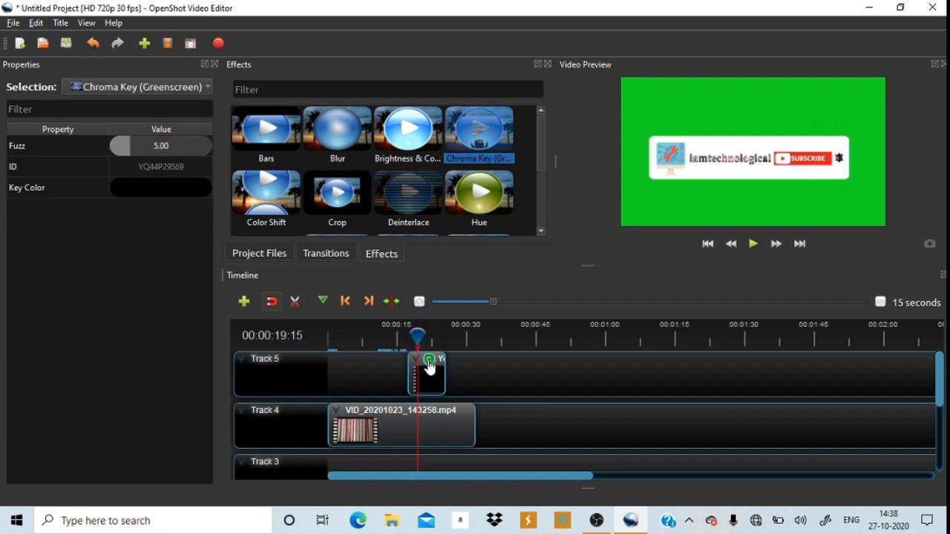
double_click(143, 190)
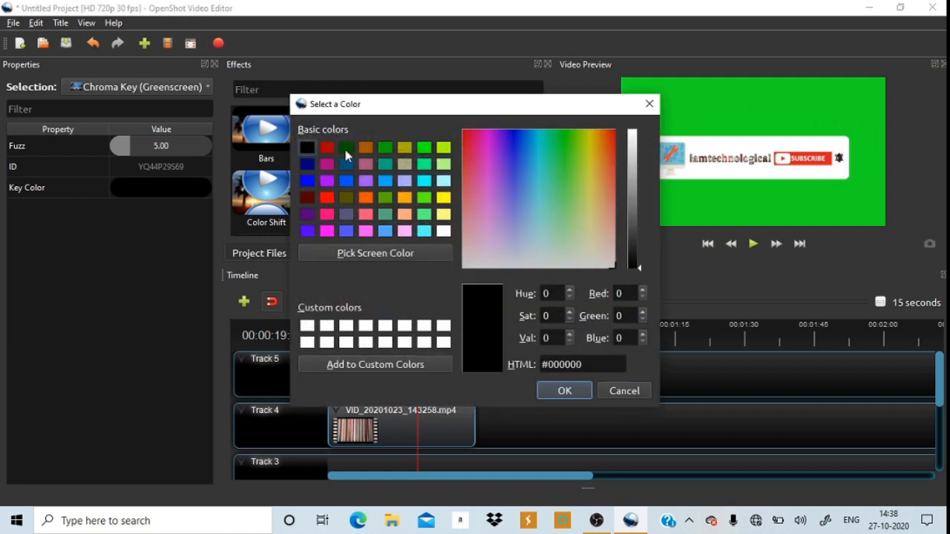
click(393, 256)
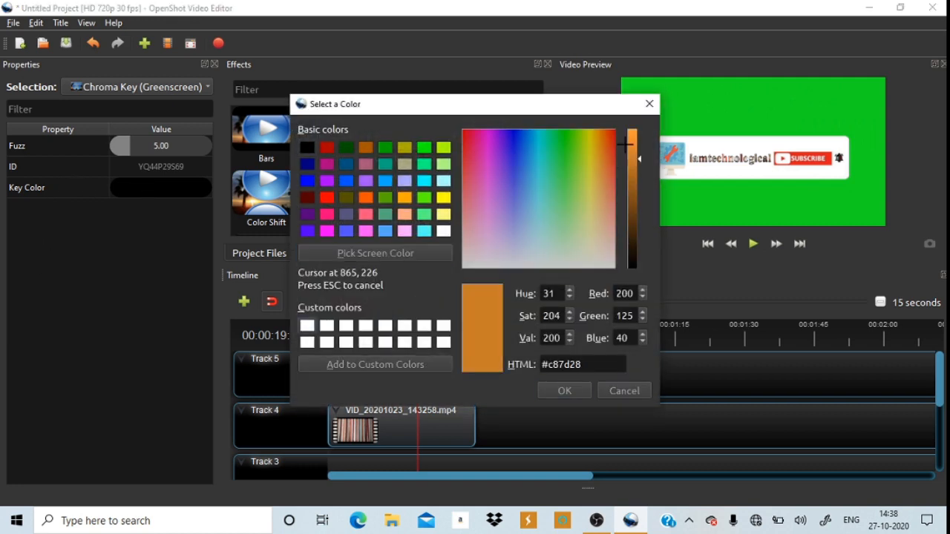
click(855, 92)
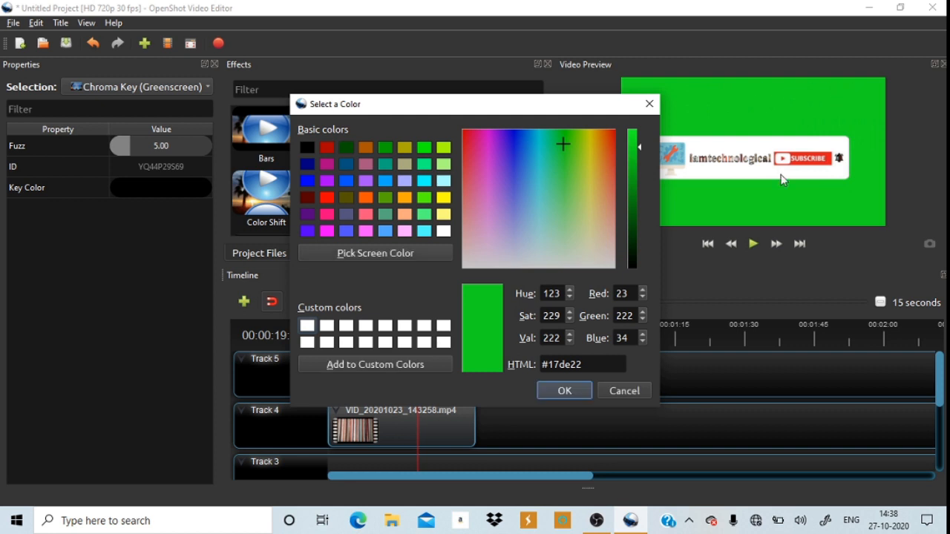
click(564, 391)
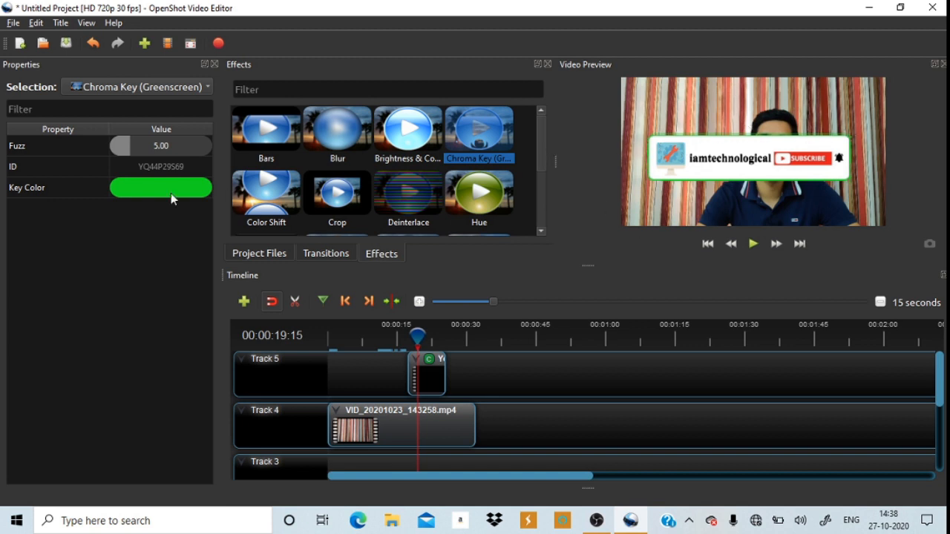
drag(121, 146, 221, 142)
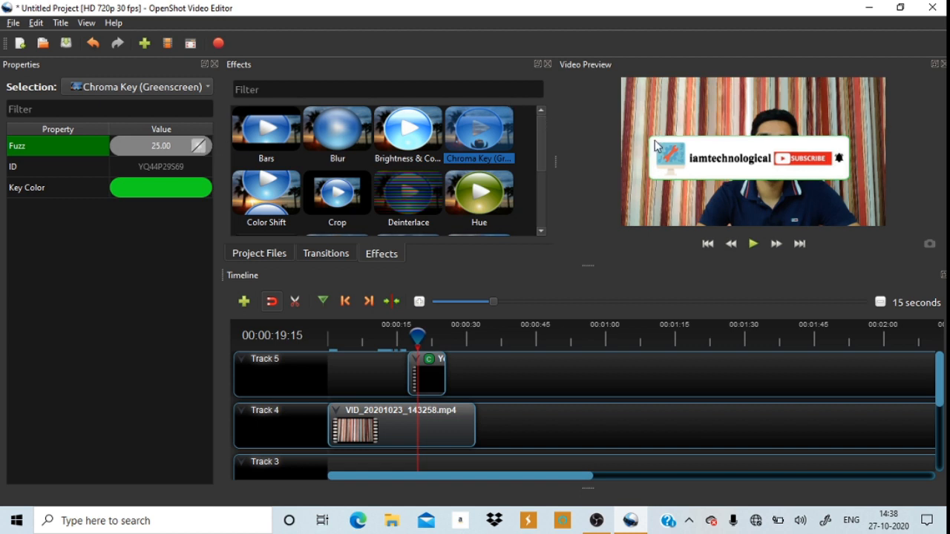
Step: Transform the subscribe banner clip: scale it down and move it to the lower centre of the frame, at about Location X 0.01, Y 0.38
right_click(422, 381)
click(495, 320)
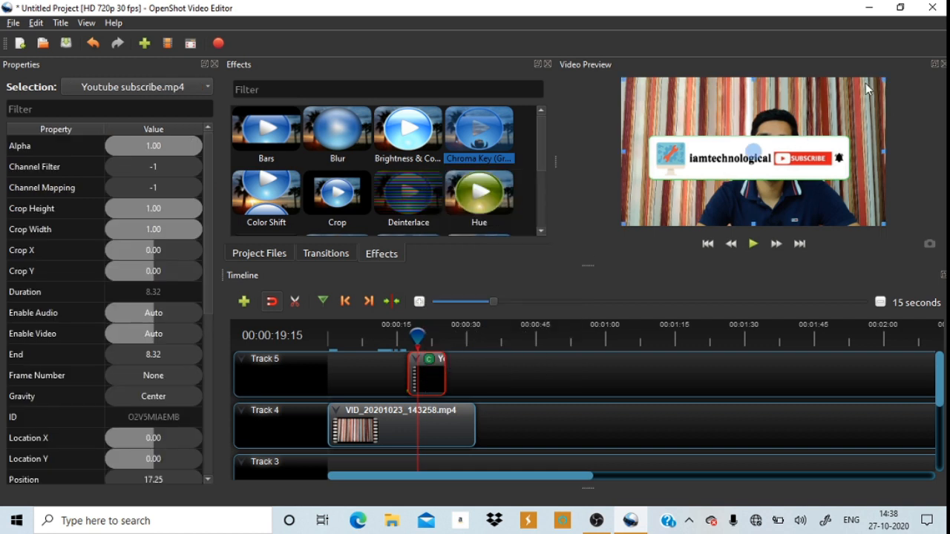
drag(883, 77, 858, 114)
drag(751, 155, 752, 213)
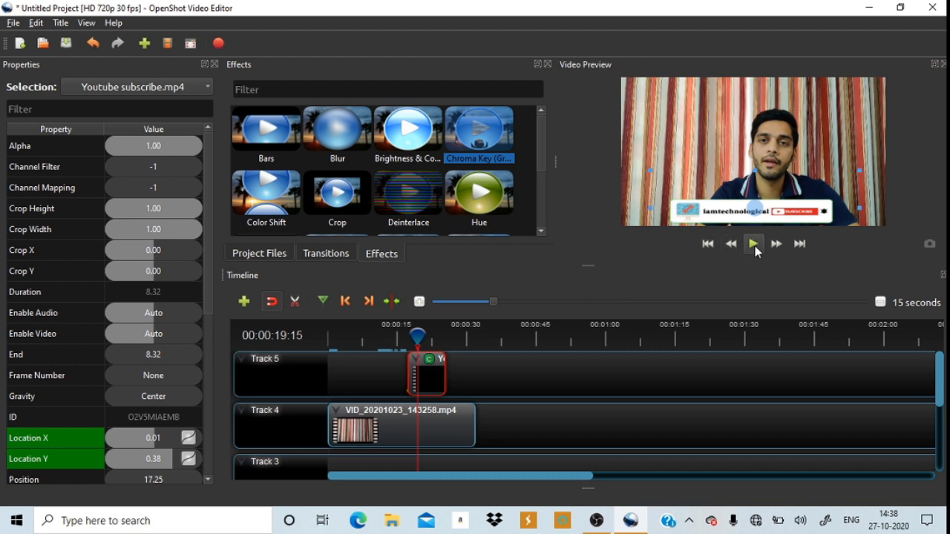
Step: Play the resized banner through to the end of its clip, pause, and return the playhead to 00:00:15:15
click(753, 245)
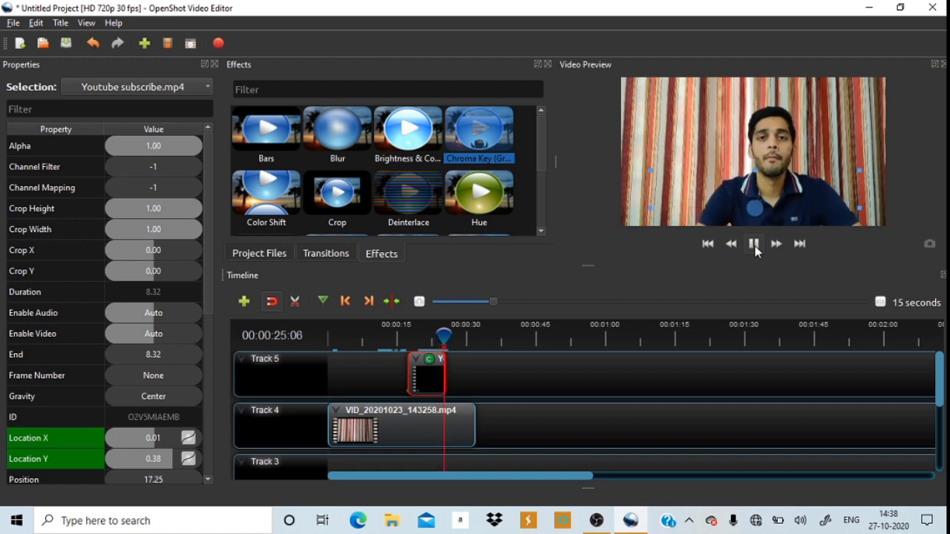
click(754, 245)
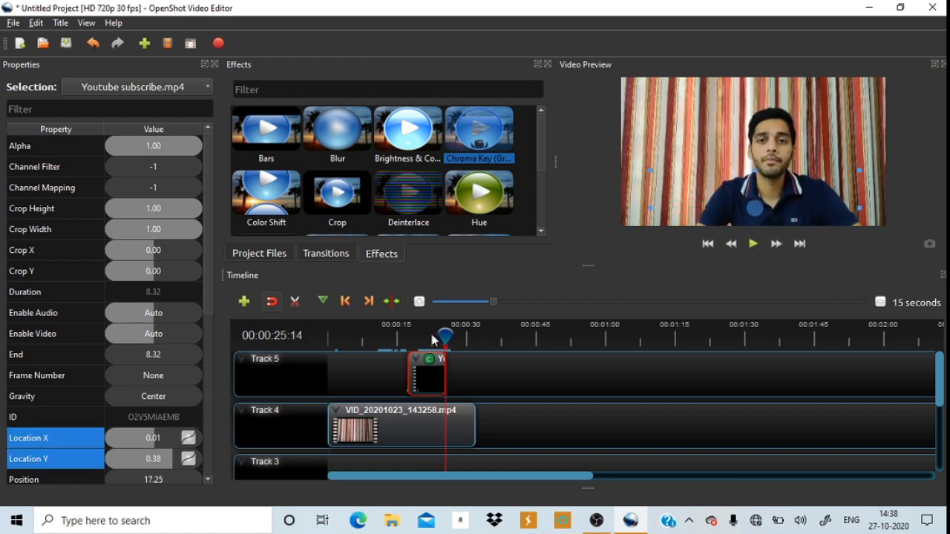
drag(444, 335, 398, 334)
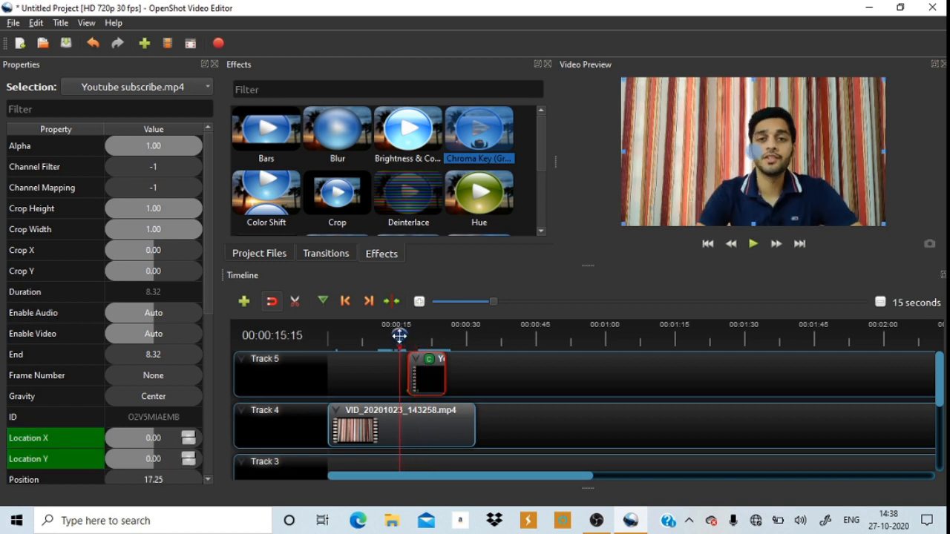
Step: Mute the subscribe banner clip on Track 5 by setting its entire-clip volume to Level 0%
right_click(431, 383)
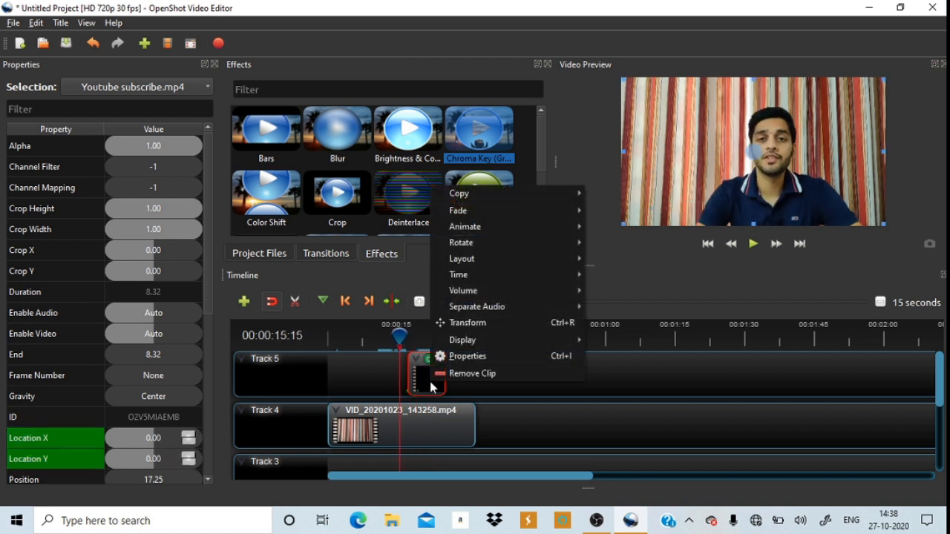
mouse_move(546, 291)
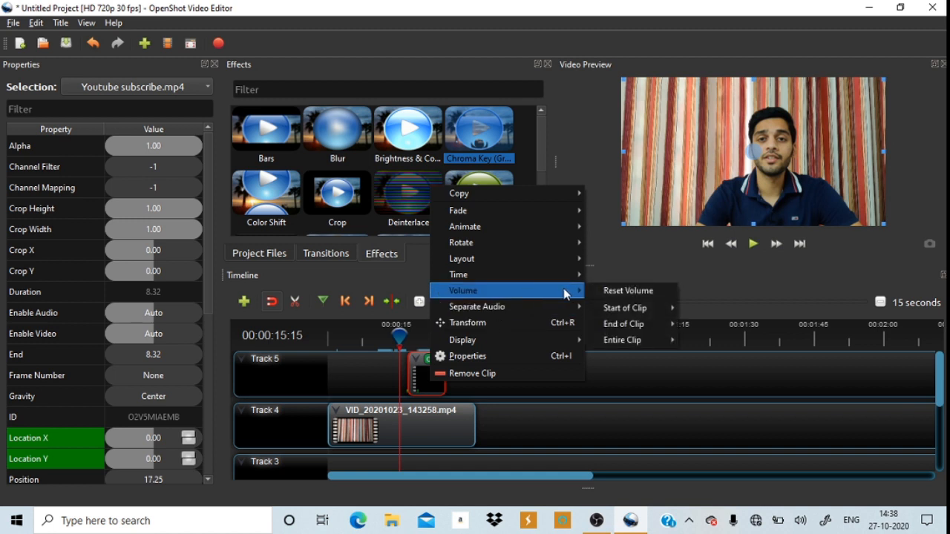
mouse_move(654, 340)
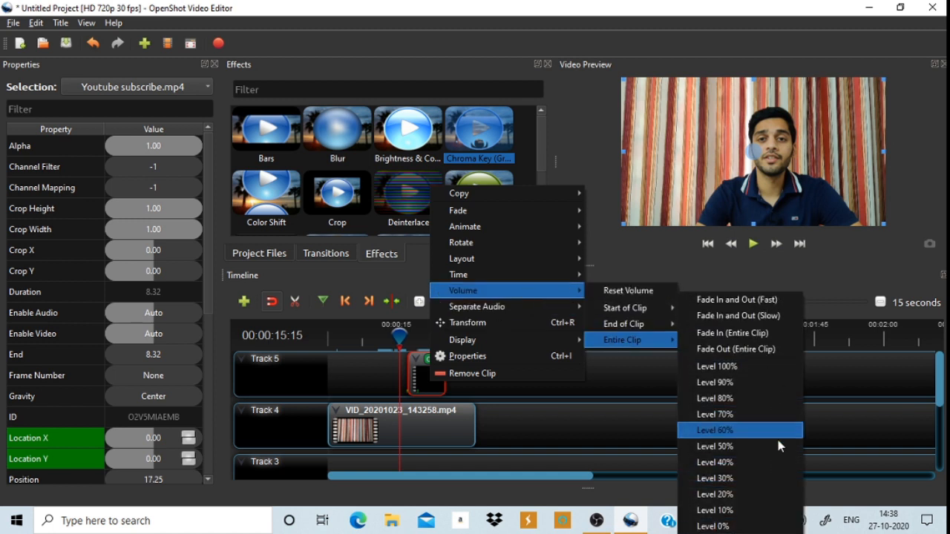
click(775, 526)
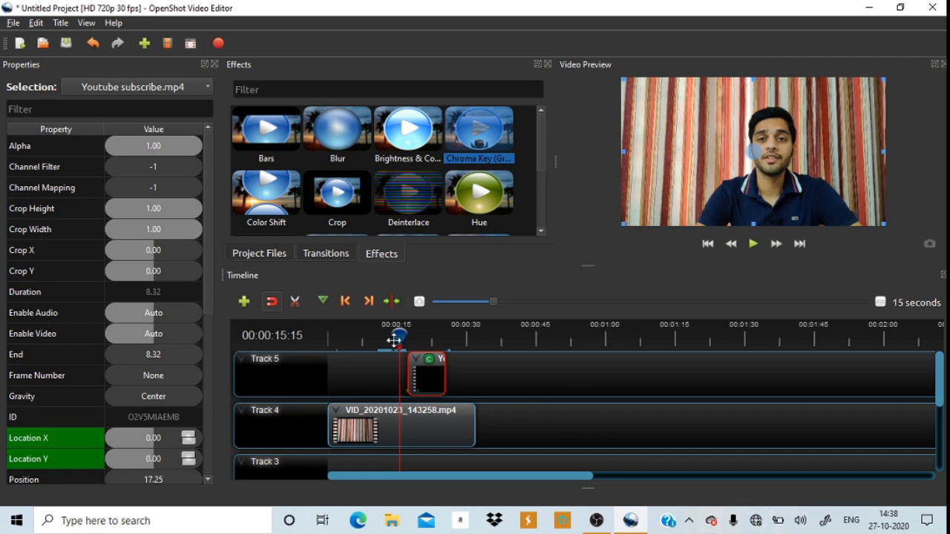
Step: Play the banner overlay from about 00:00:17:12 with the clip deselected, and pause at the end of the clip
drag(398, 336, 407, 336)
click(753, 244)
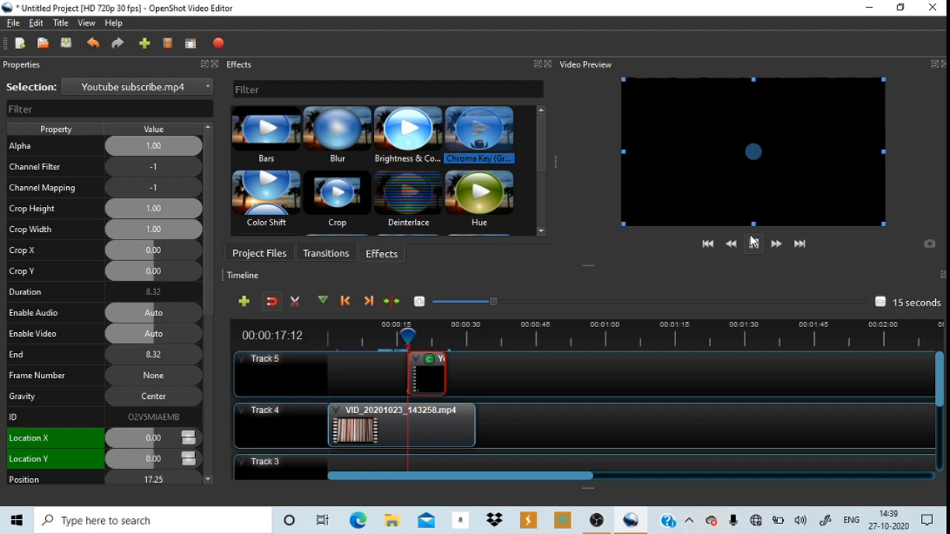
click(687, 388)
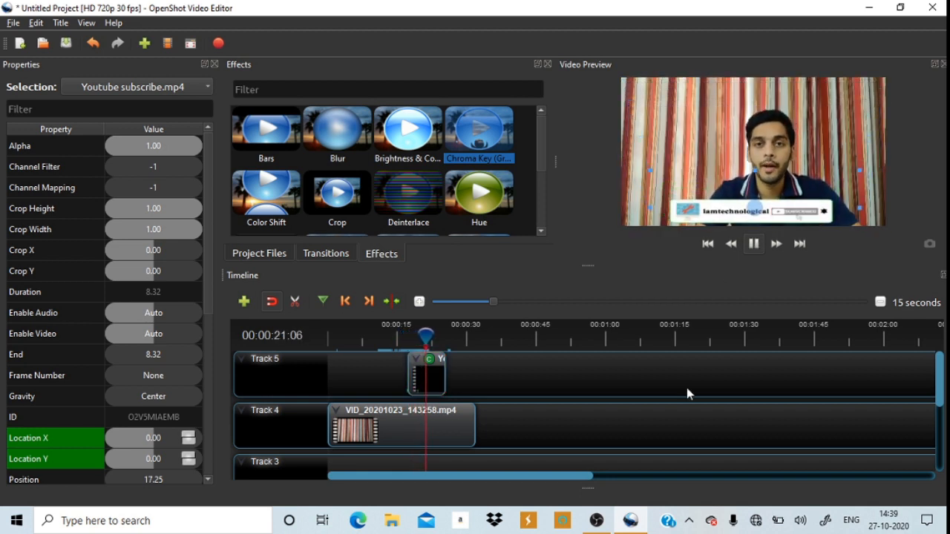
click(755, 245)
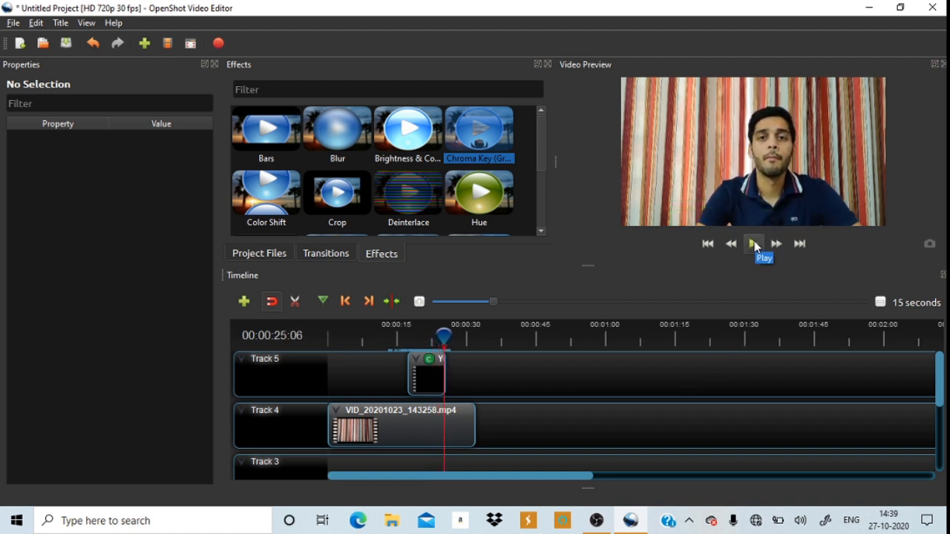